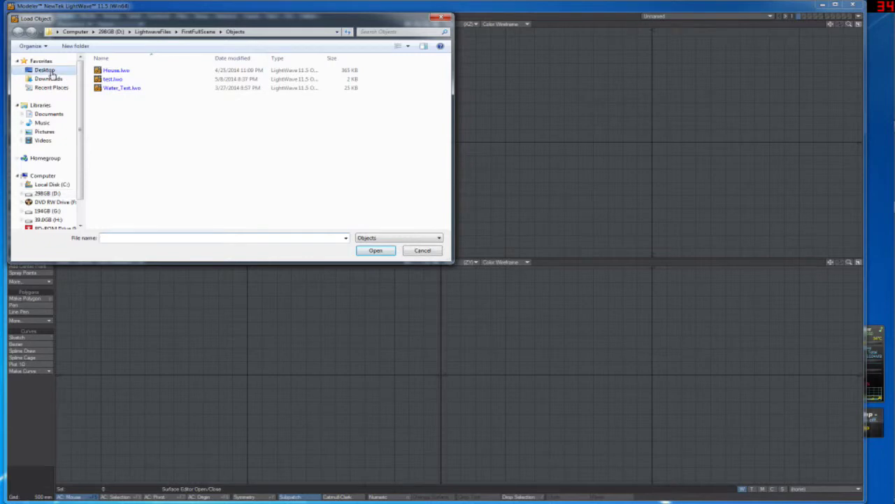
Load the Box object and inspect the cereal box's textured front, back and bottom in the perspective view
left_click(112, 104)
double_click(110, 104)
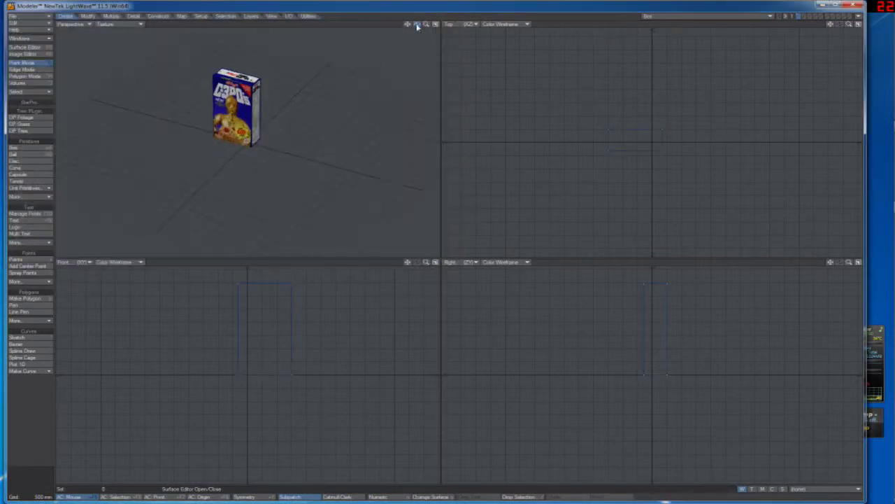
left_click_drag(426, 24, 553, 38)
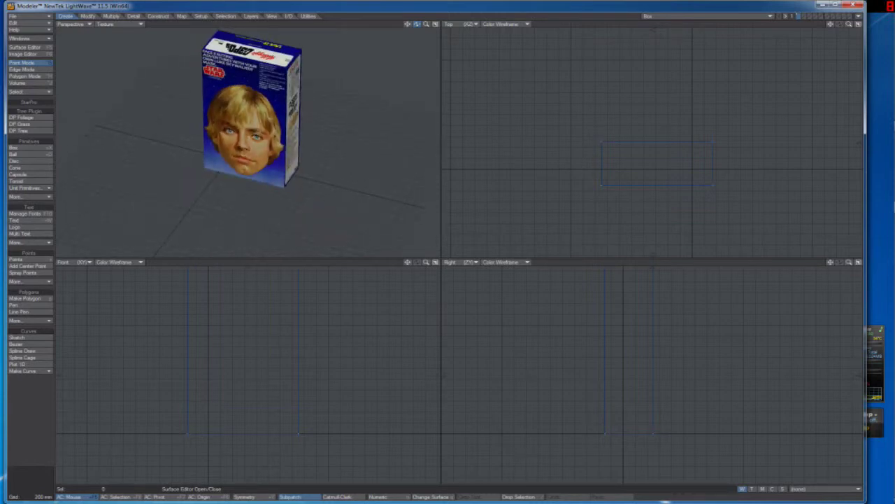
left_click_drag(417, 24, 287, 7)
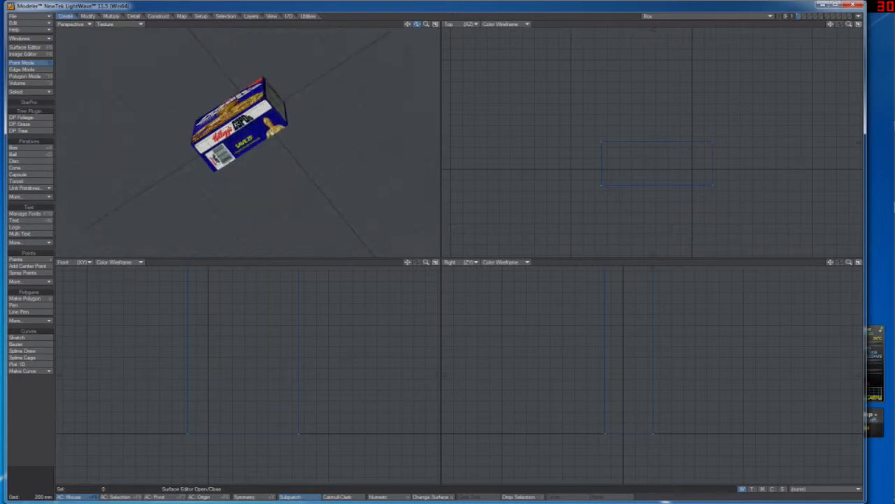
mouse_move(417, 25)
left_mouse_down()
mouse_move(399, 19)
mouse_move(341, 44)
mouse_move(350, 15)
mouse_move(353, 26)
mouse_move(406, 41)
mouse_move(418, 15)
mouse_move(413, 39)
left_mouse_up()
left_click_drag(221, 50, 223, 53)
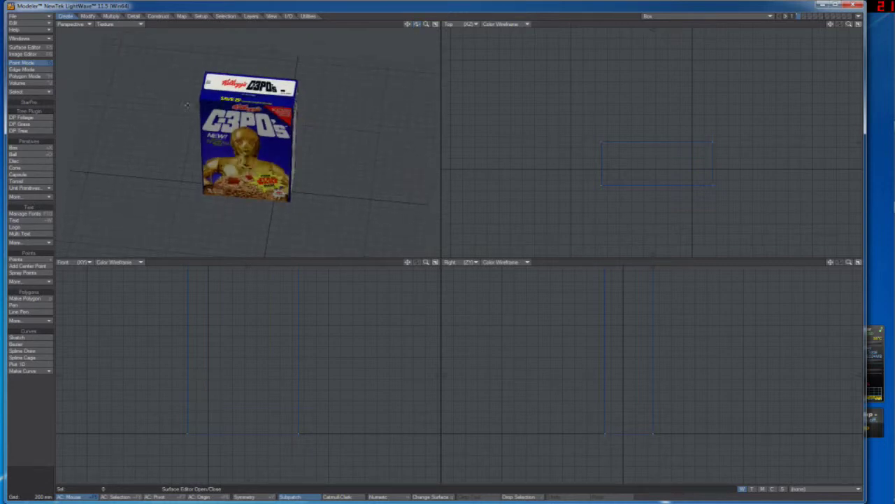
Open the Surface Editor and review the box's surfaces one by one, from Box_Bottom through Box_Top
left_click(25, 47)
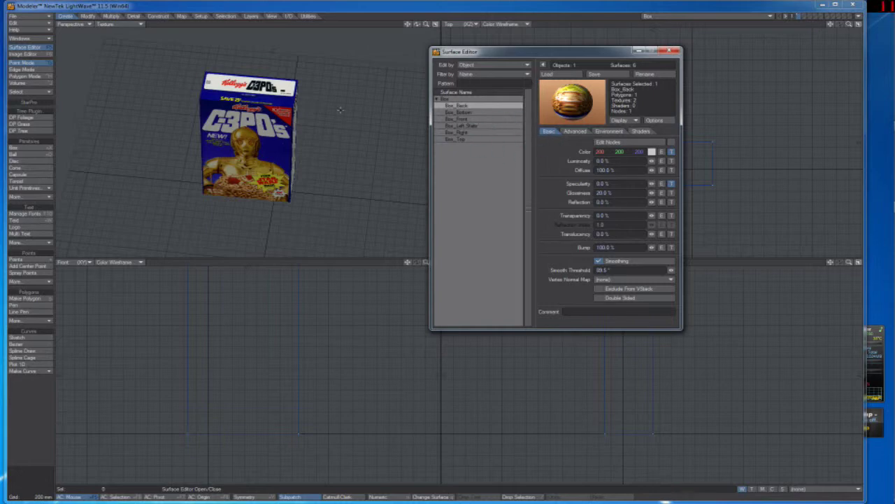
left_click(475, 113)
left_click(473, 121)
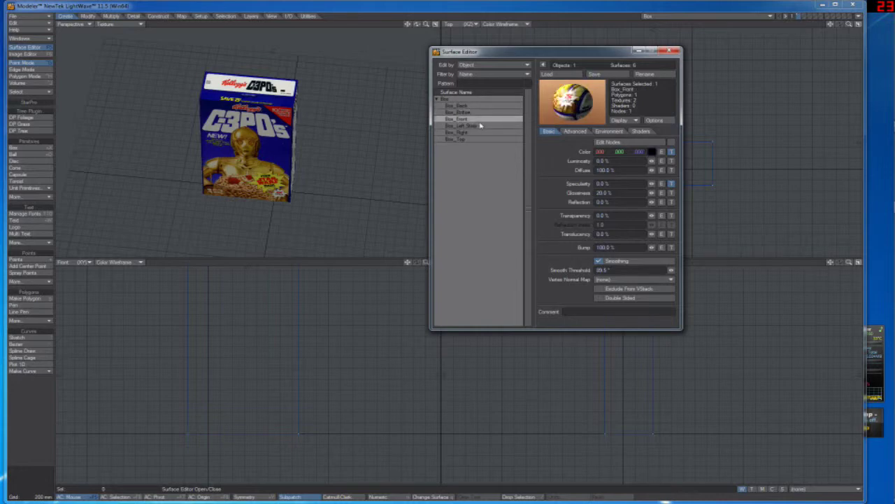
left_click(475, 126)
left_click(473, 133)
left_click(475, 139)
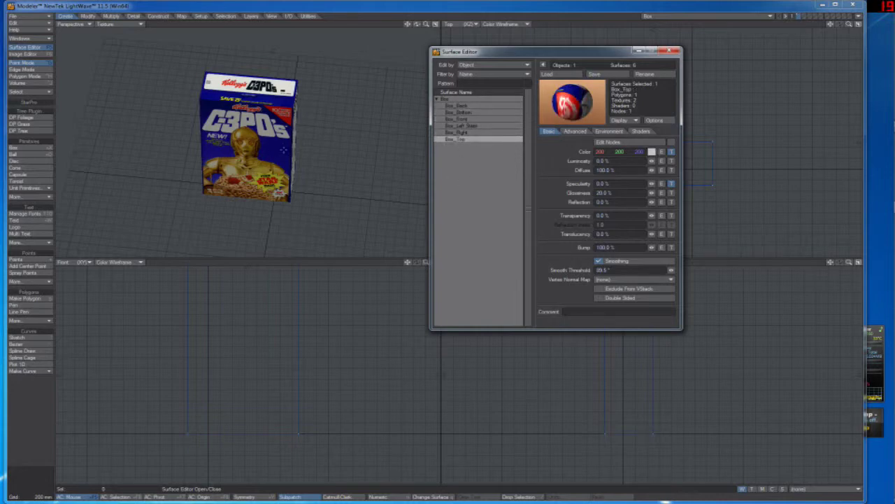
Place the Surface Editor beside the box, check the Box_Right and Box_Top surfaces, and close the editor
mouse_move(418, 29)
left_mouse_down()
mouse_move(400, 32)
mouse_move(422, 26)
mouse_move(412, 27)
left_mouse_up()
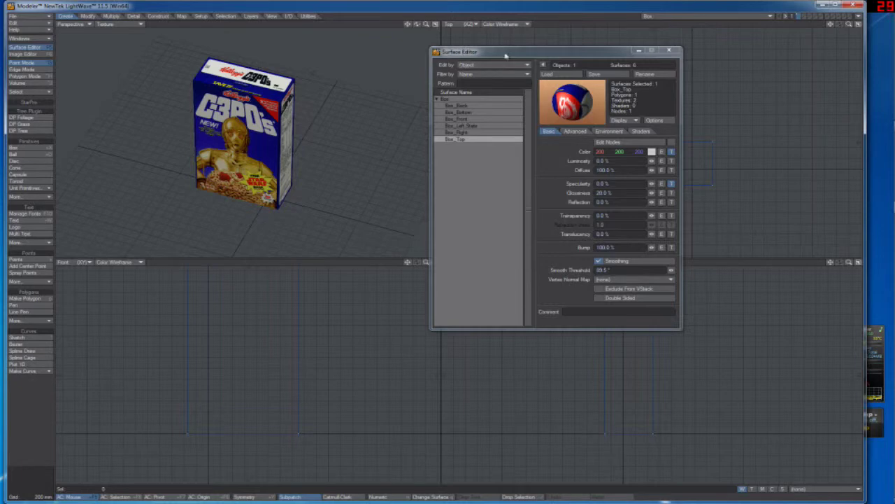
left_click_drag(513, 56, 476, 53)
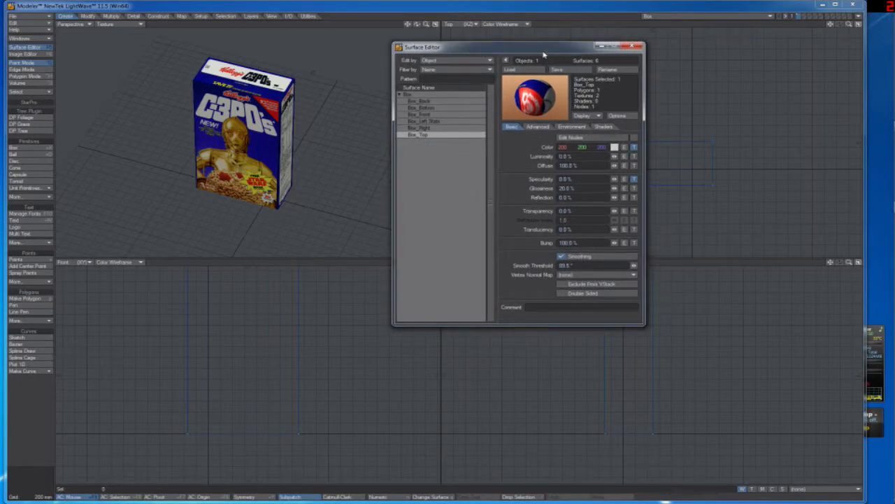
left_click_drag(529, 54, 505, 63)
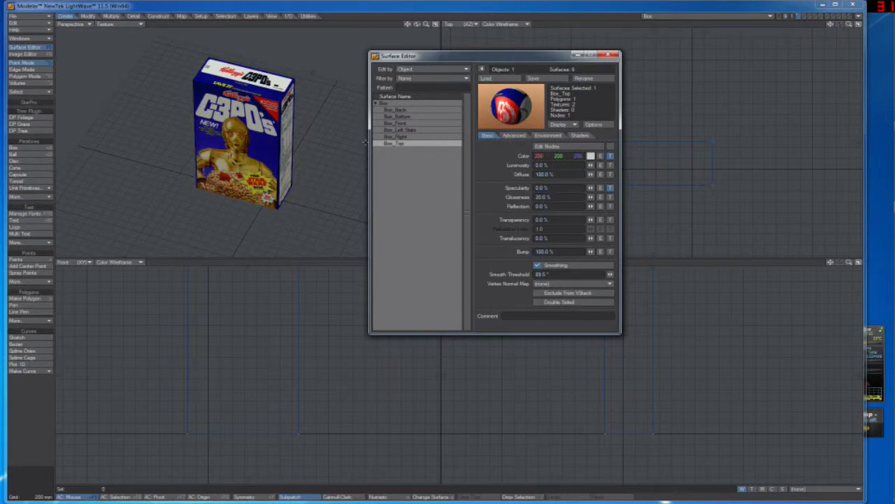
left_click_drag(510, 56, 509, 90)
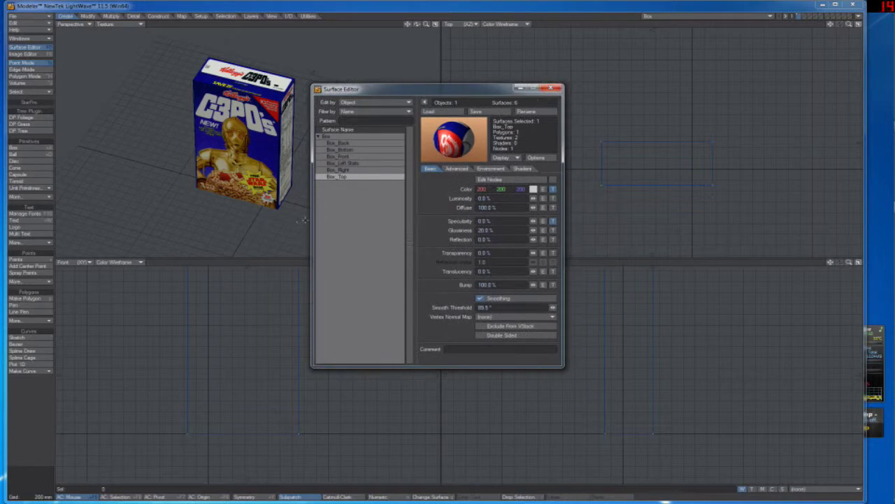
left_click(353, 170)
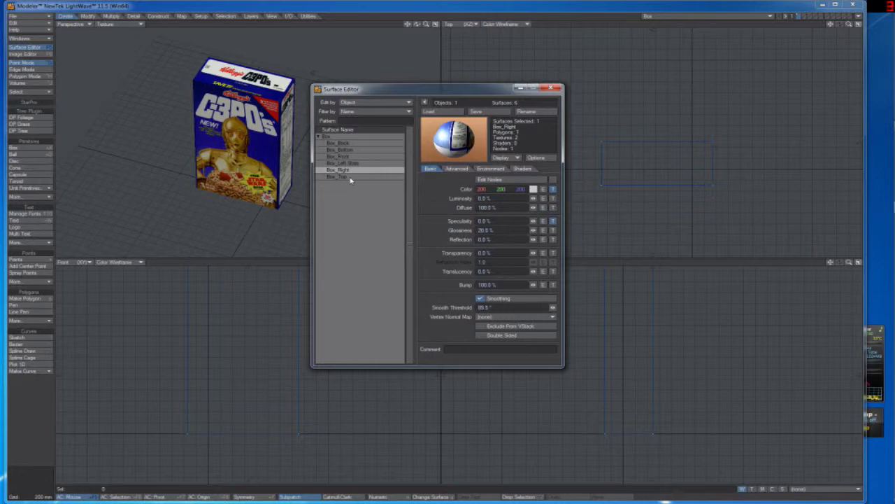
left_click(351, 178)
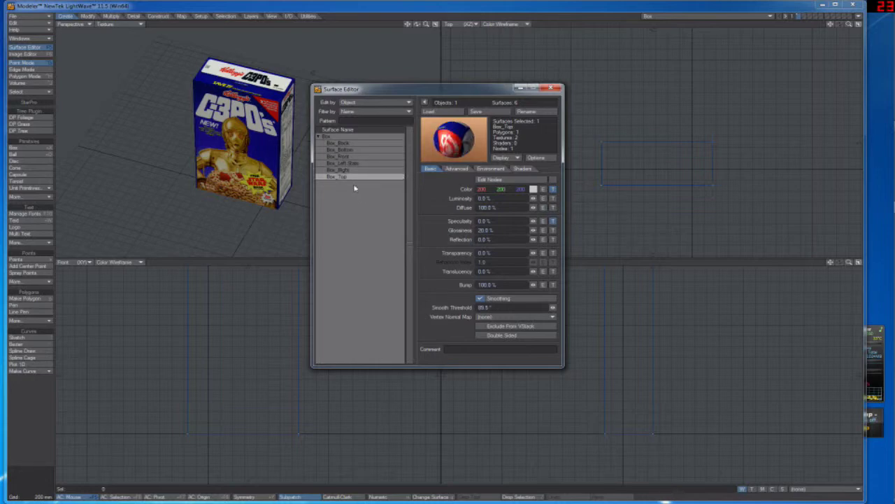
left_click(359, 213)
left_click(552, 88)
Switch to polygon selection and select all of the box's polygons
key("space")
key("space")
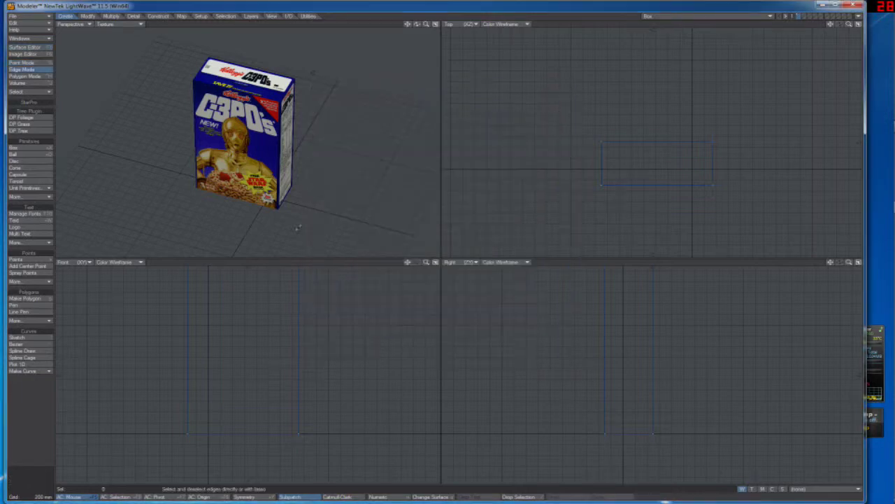
mouse_move(426, 262)
left_mouse_down()
mouse_move(407, 267)
mouse_move(402, 297)
left_mouse_up()
mouse_move(305, 291)
right_mouse_down()
mouse_move(156, 480)
mouse_move(311, 298)
mouse_move(305, 289)
right_mouse_up()
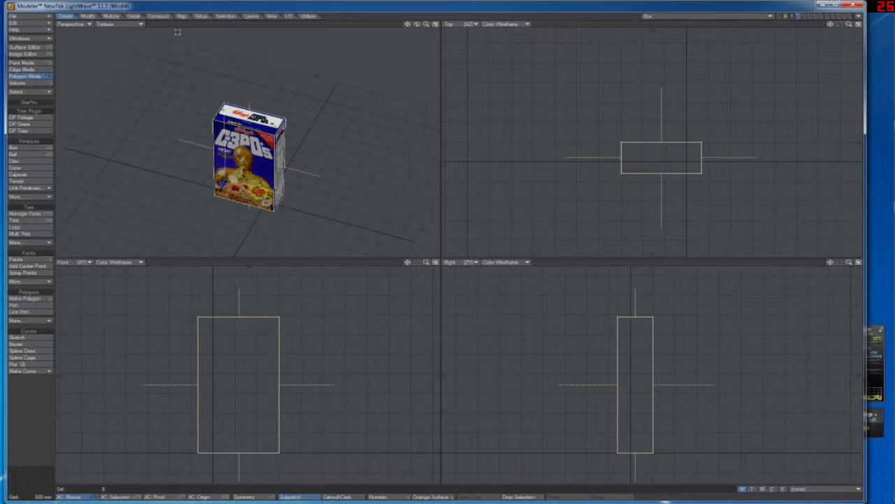
Start a new UV texture map for the selected polygons
left_click(181, 15)
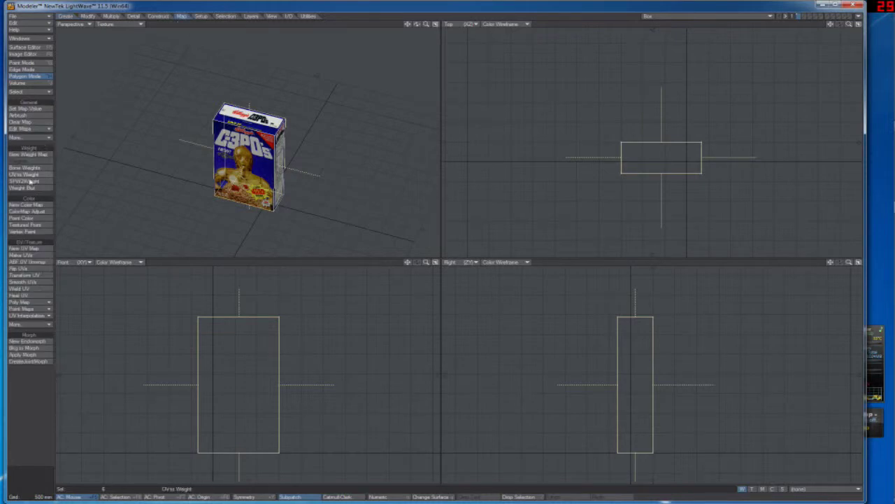
left_click(31, 250)
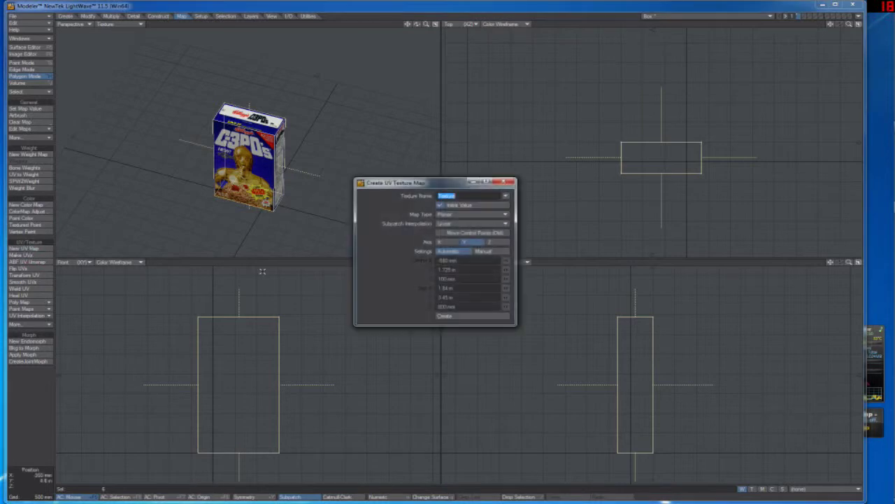
left_click_drag(418, 183, 481, 147)
Reopen the Surface Editor and examine every surface in the list, from Box_Back to Box_Top
left_click(32, 47)
left_click_drag(380, 91, 264, 103)
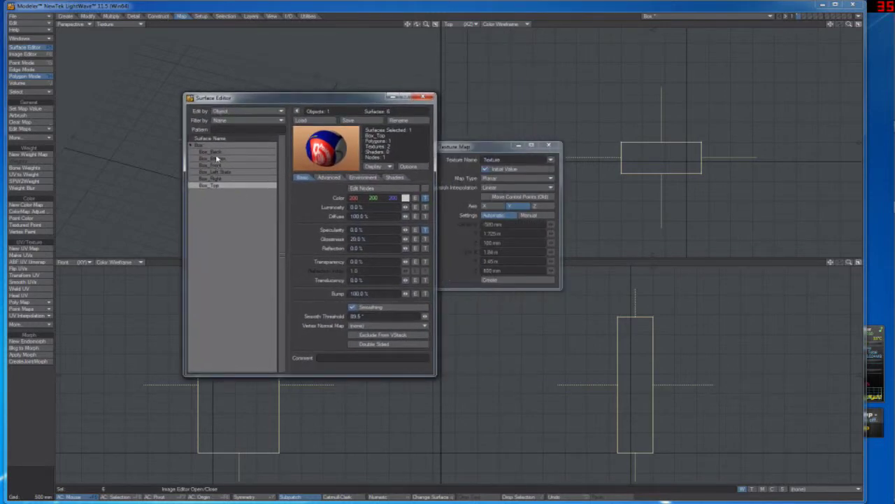
left_click(220, 152)
left_click(228, 160)
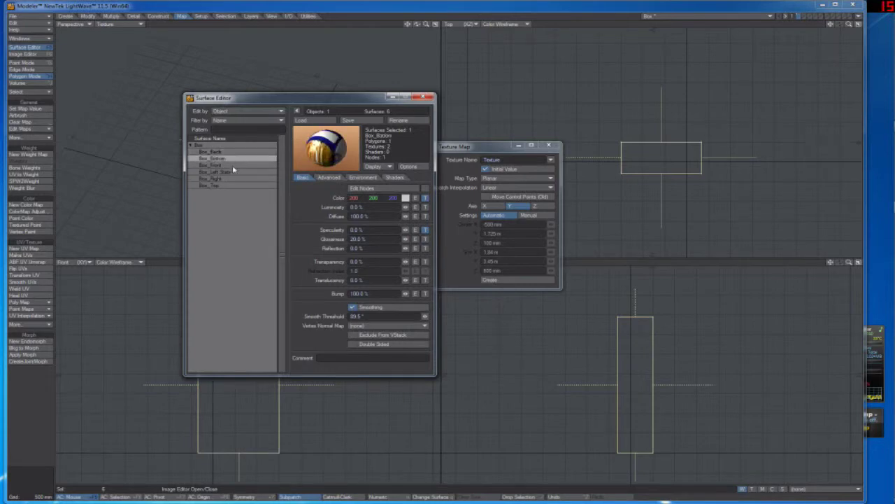
left_click(225, 166)
left_click(223, 172)
left_click(215, 179)
left_click(213, 185)
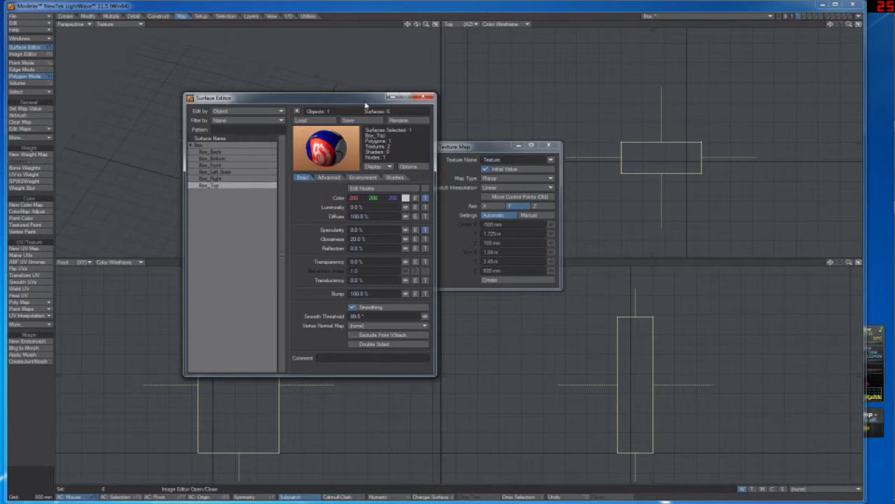
Set the Surface Editor and the UV map dialog apart, recheck all six box surfaces, and close the Surface Editor
left_click_drag(365, 100, 322, 98)
left_click_drag(448, 147, 501, 139)
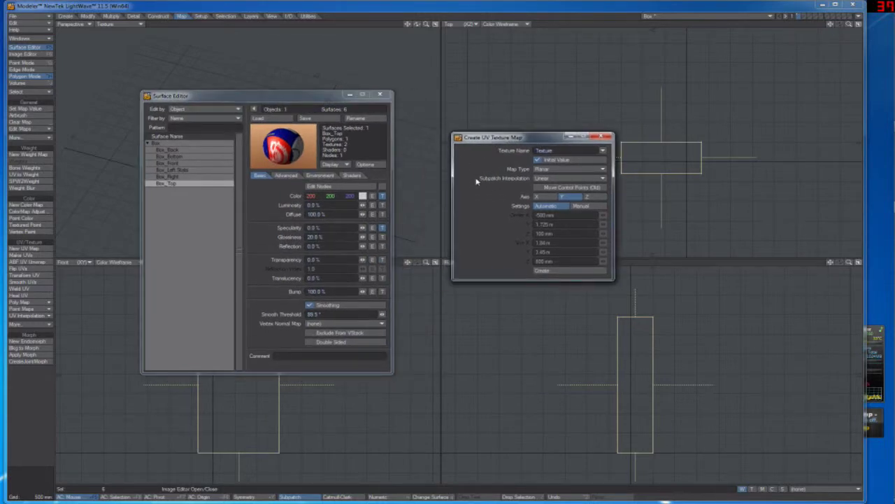
left_click(172, 150)
left_click(173, 157)
left_click(173, 164)
left_click(179, 170)
left_click(187, 177)
left_click(226, 183)
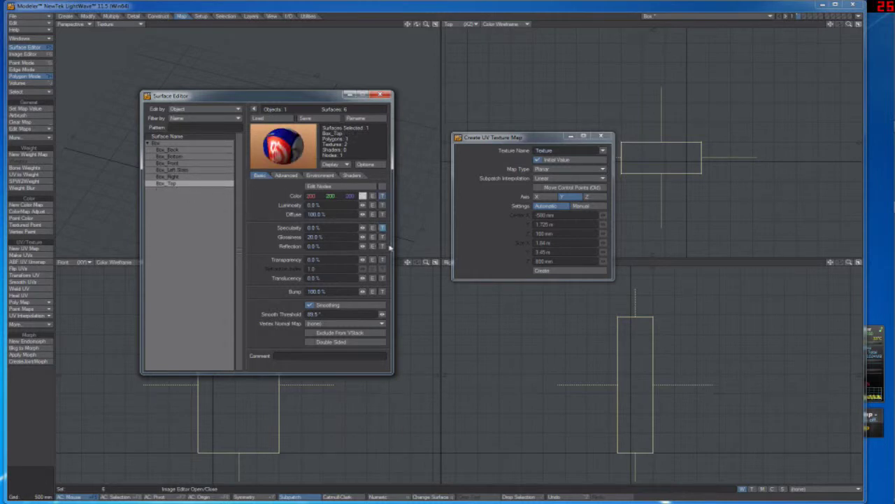
left_click(380, 94)
Name the new UV texture map Cereal Box and review the map types, keeping Planar
left_click_drag(523, 137, 288, 157)
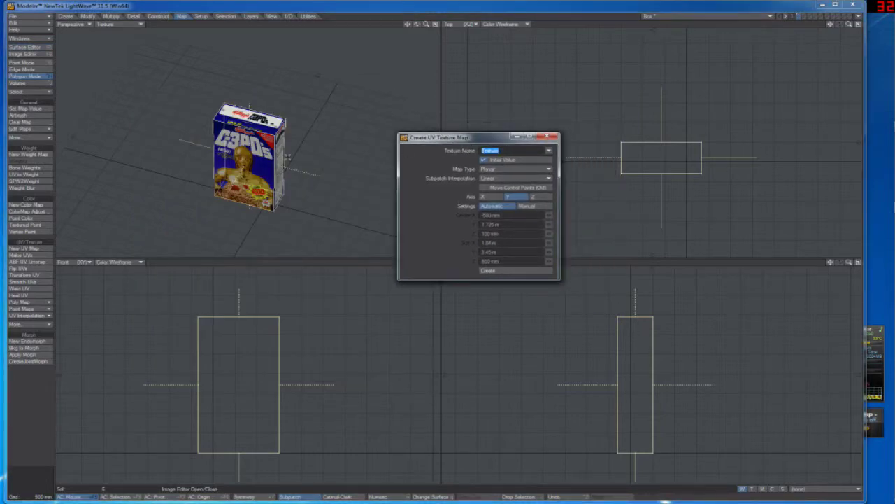
type("Box")
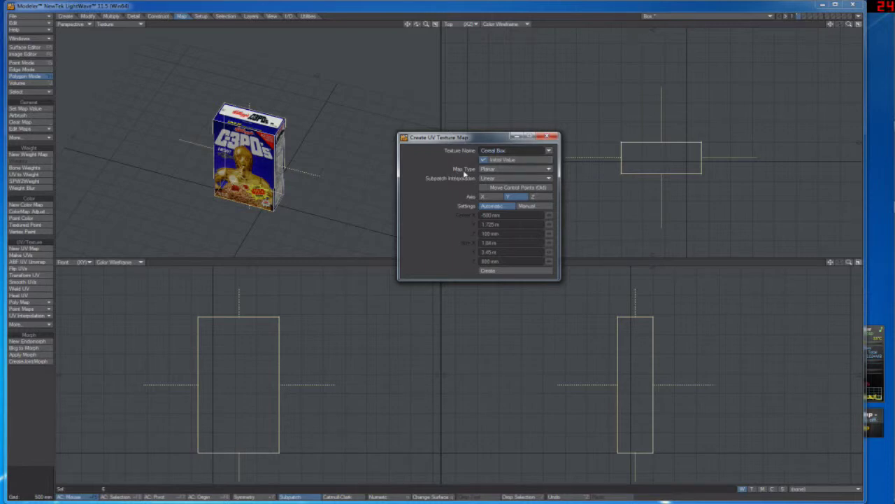
left_click(505, 170)
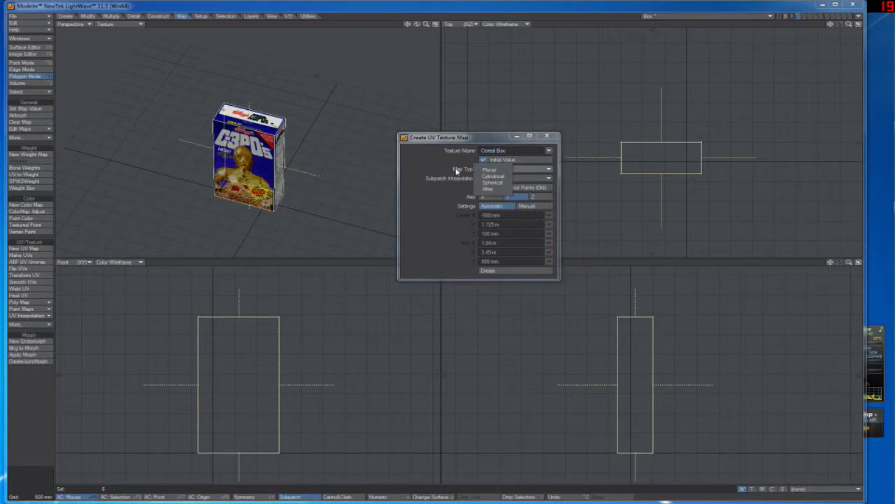
left_click(449, 190)
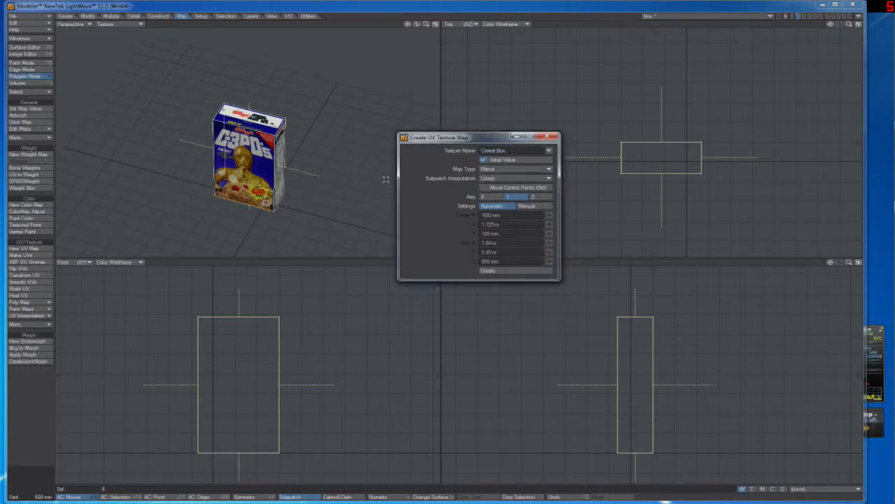
Open the color texture of the Box_Front surface and review its projection types, keeping Planar
left_click(31, 49)
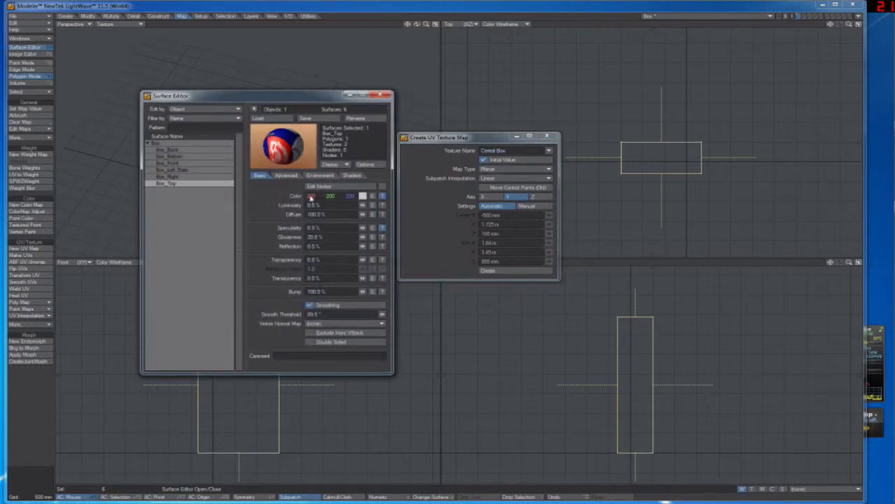
left_click(157, 152)
left_click(171, 163)
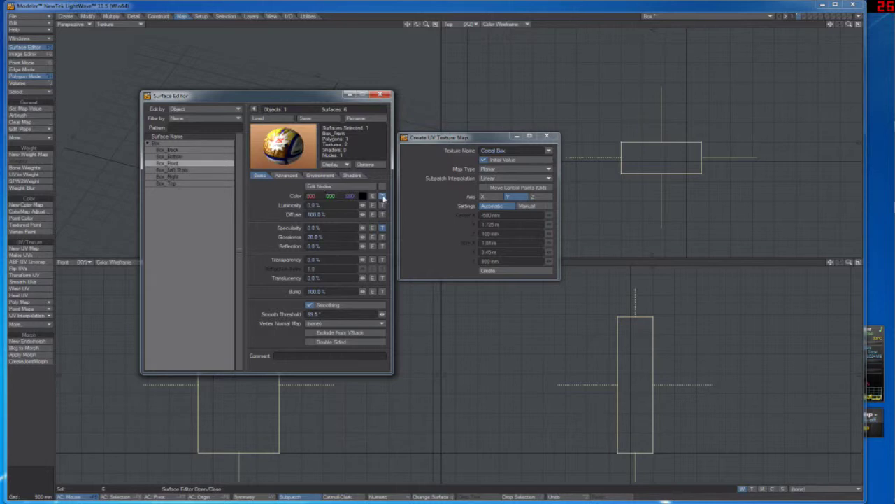
left_click(382, 195)
left_click_drag(694, 202, 634, 130)
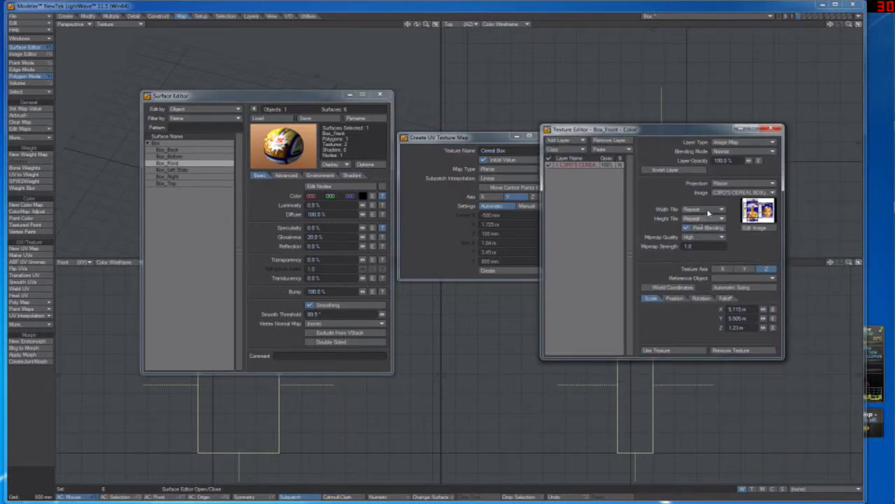
left_click(722, 184)
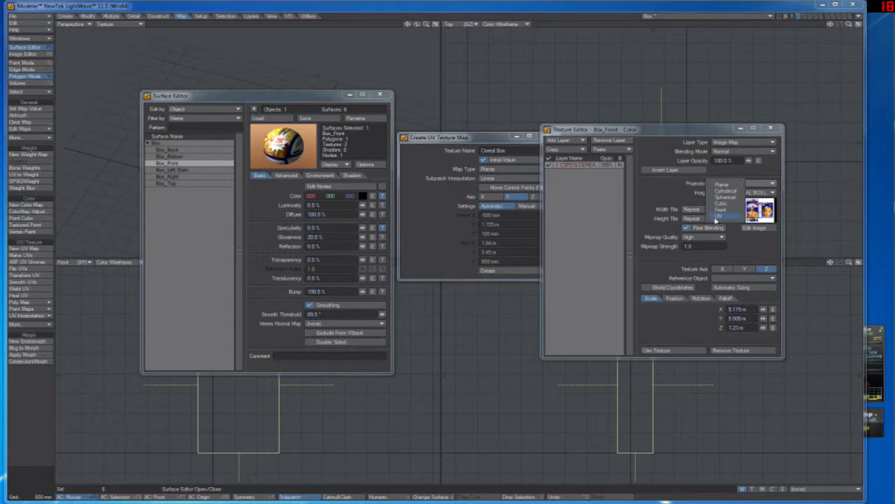
left_click(722, 185)
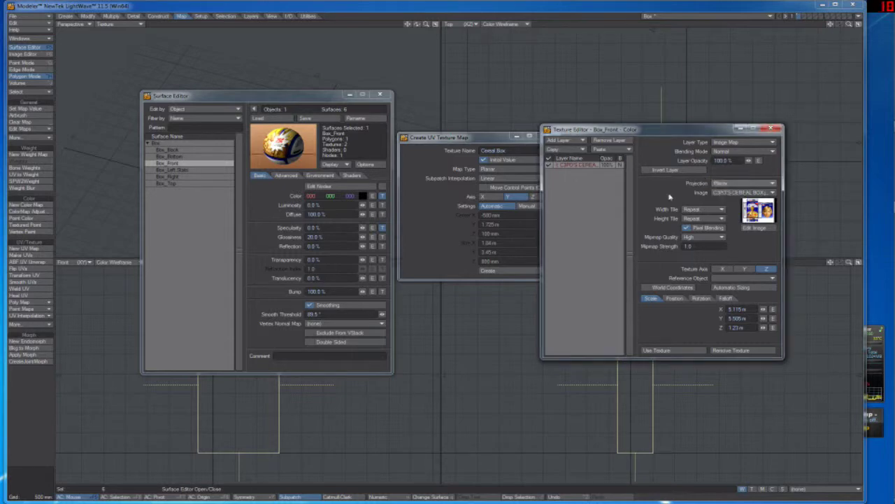
Uncover the box in the perspective view and try the Y and X texture axes for Box_Front's color texture
left_click_drag(661, 133, 703, 119)
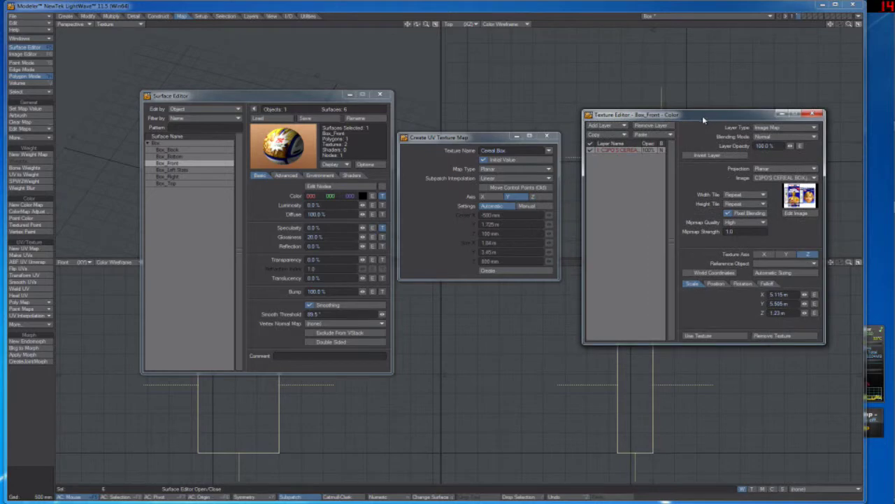
left_click_drag(284, 96, 263, 191)
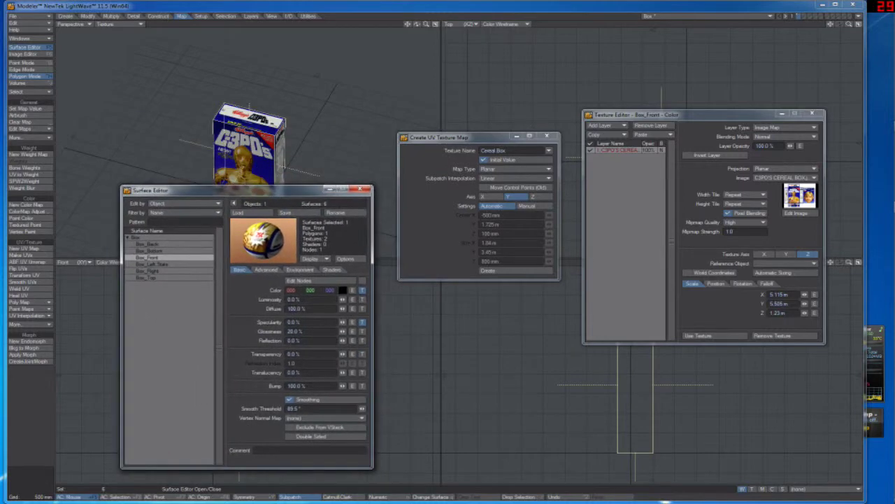
left_click(786, 255)
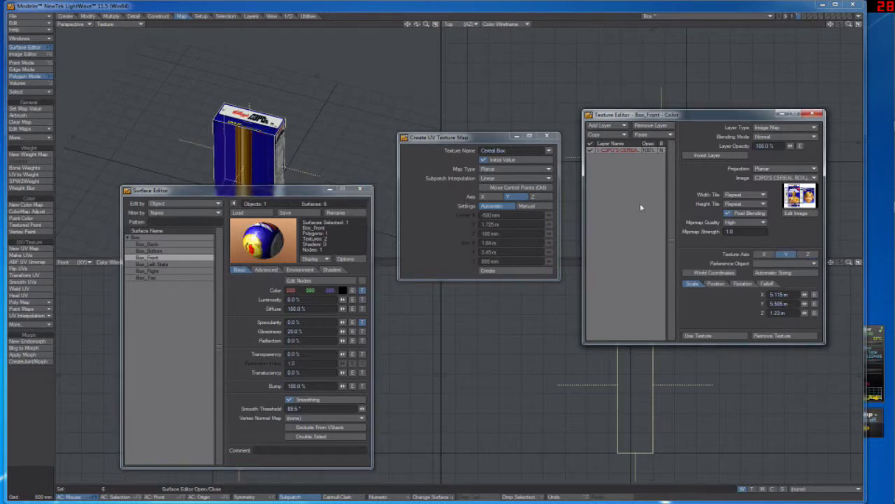
left_click(765, 255)
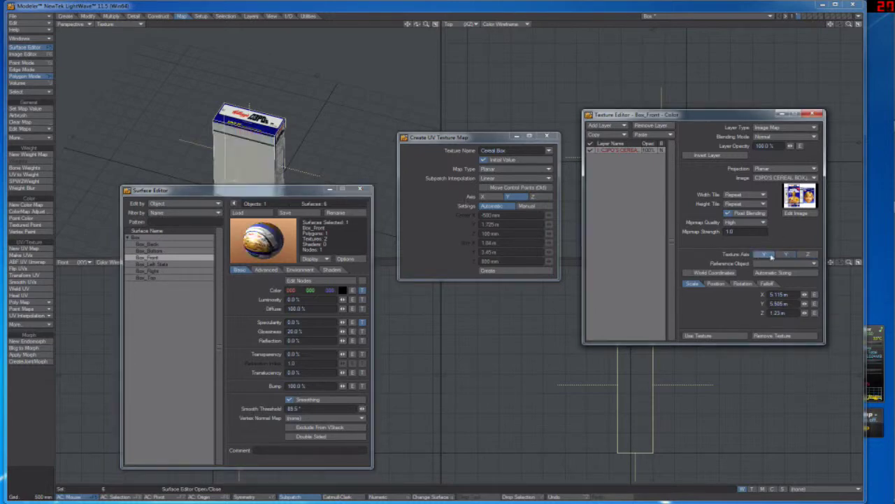
Set the texture axis of Box_Front's color texture to Z, accept the texture, and move both open dialogs clear of the box
left_click(807, 255)
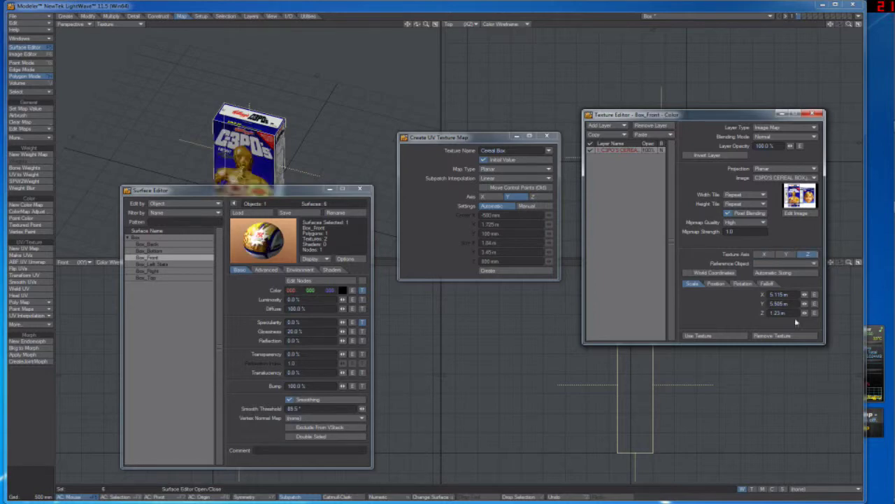
left_click(695, 336)
left_click_drag(490, 137, 528, 104)
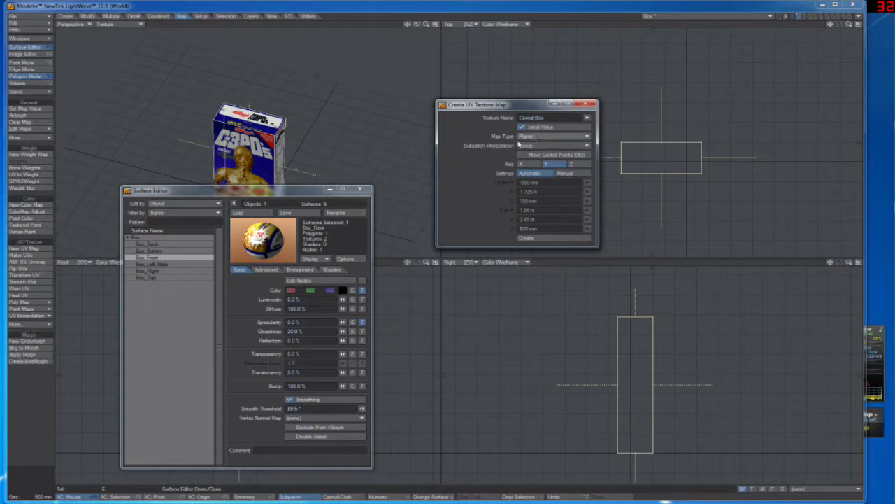
left_click_drag(303, 195, 567, 305)
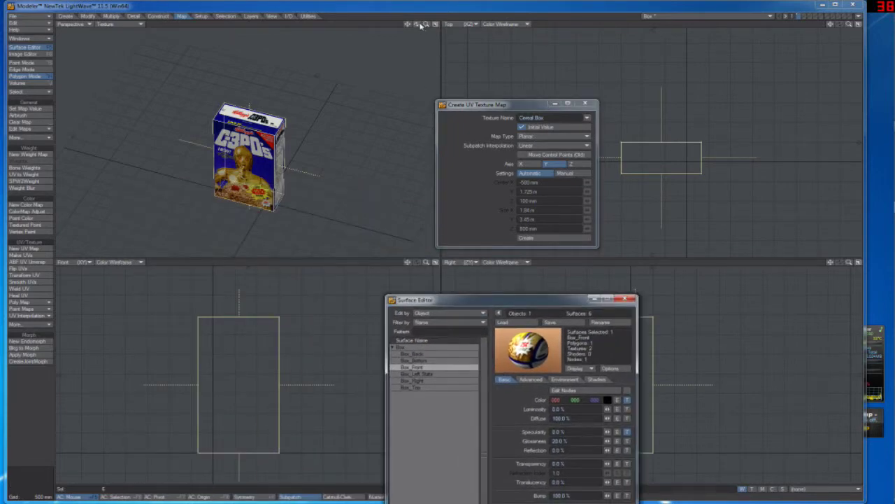
Try the Z axis for the planar UV map and examine it against the box's front, side, top and back faces
mouse_move(417, 24)
left_mouse_down()
mouse_move(440, 11)
mouse_move(419, 24)
left_mouse_up()
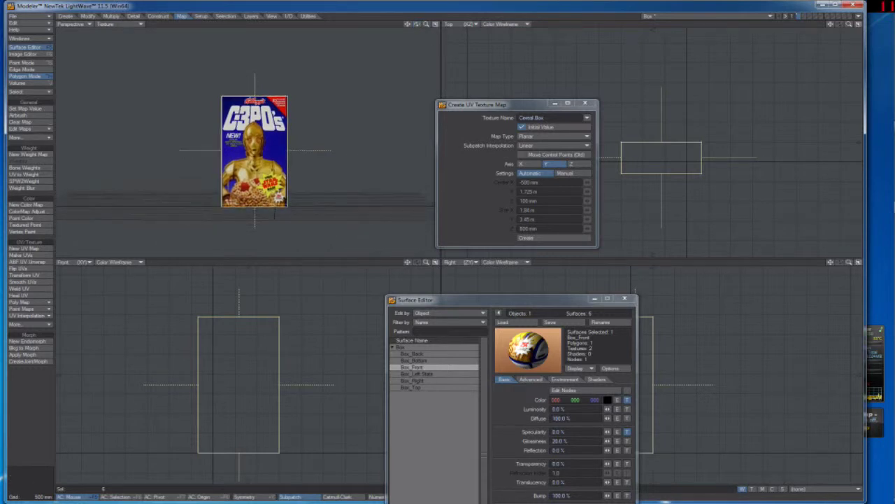
left_click(571, 165)
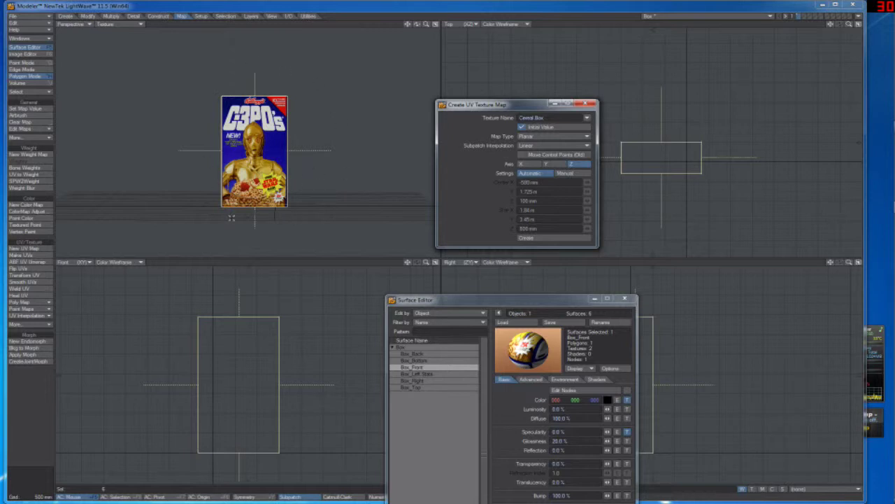
left_click_drag(417, 23, 378, 84)
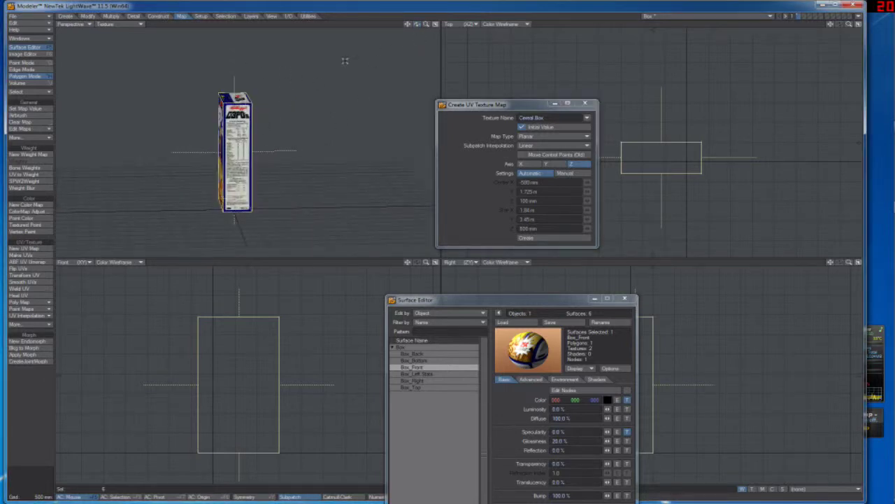
left_click_drag(417, 24, 416, 70)
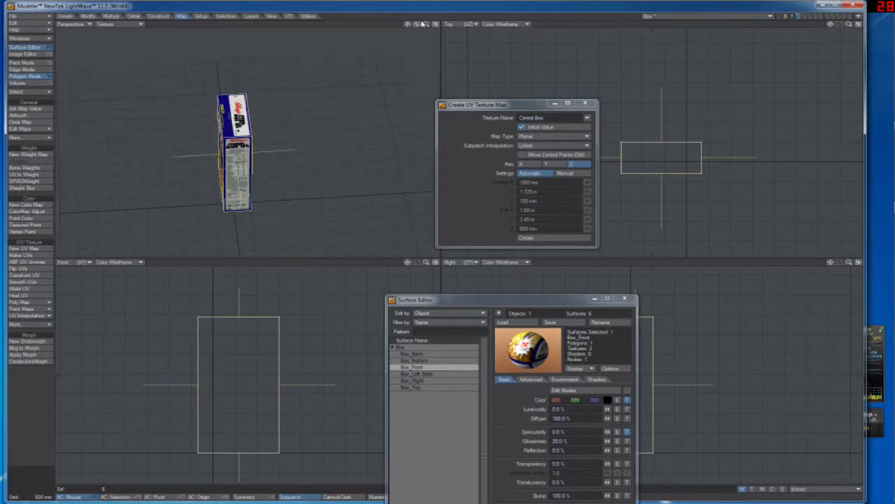
left_click_drag(416, 23, 352, 6)
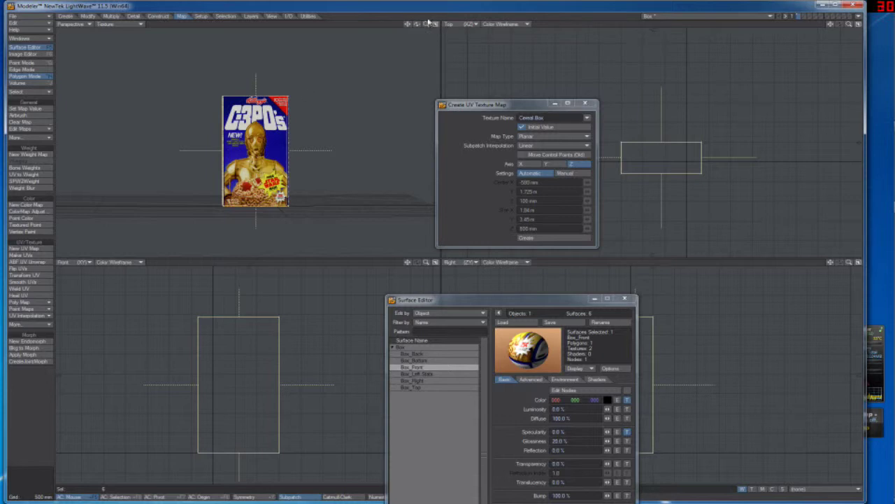
left_click_drag(418, 24, 312, 35)
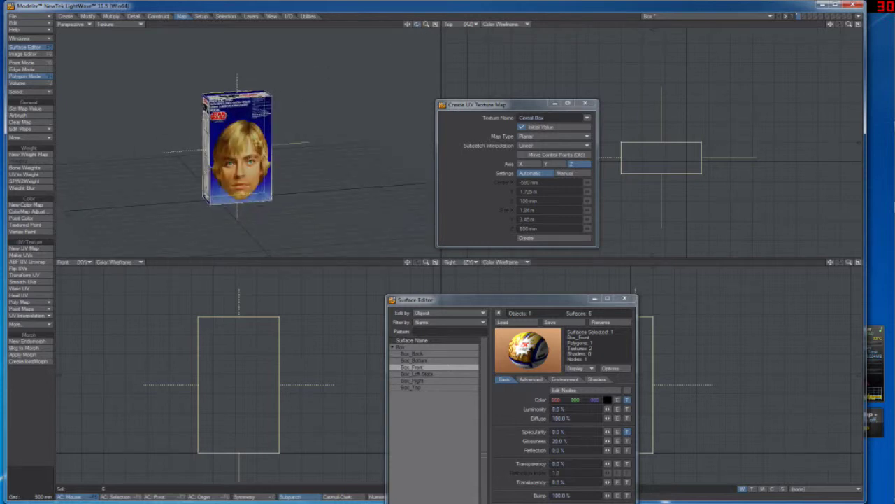
mouse_move(417, 24)
left_mouse_down()
mouse_move(523, 12)
mouse_move(416, 33)
left_mouse_up()
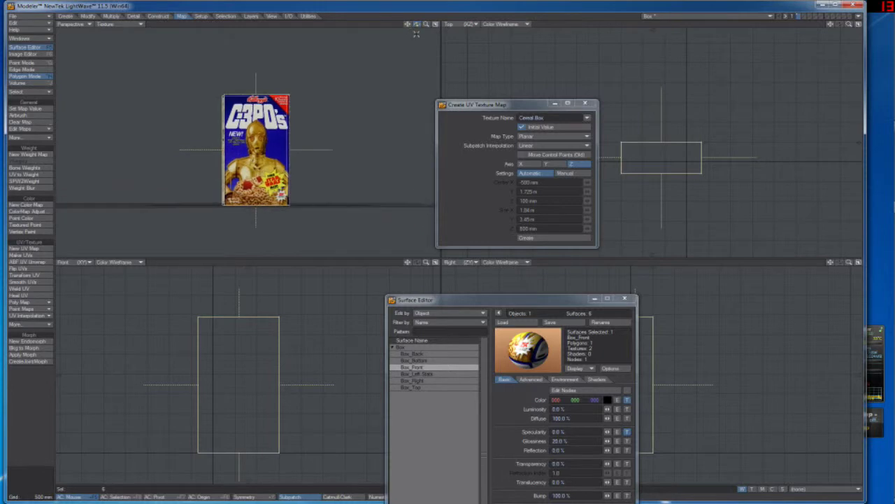
Try the Y axis for the planar UV map, check the box's back face, and shift the map dialog aside
left_click(546, 164)
left_click_drag(417, 24, 330, 25)
left_click_drag(484, 37, 485, 36)
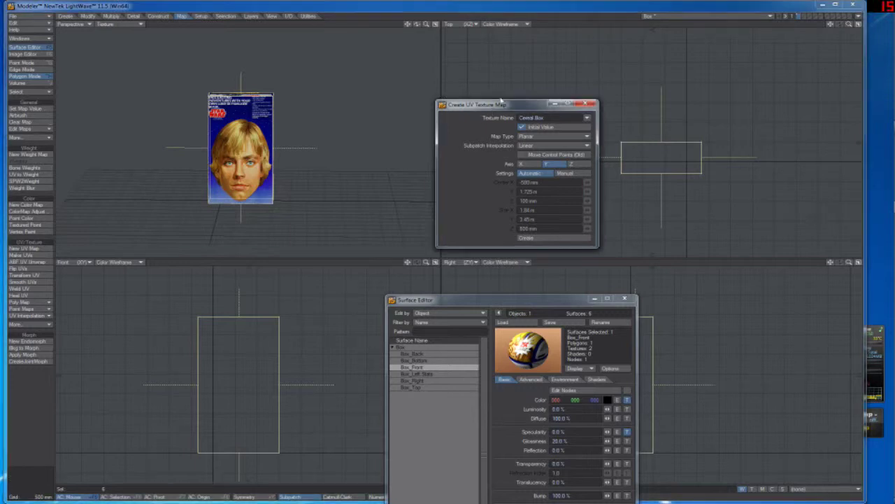
left_click_drag(489, 105, 506, 86)
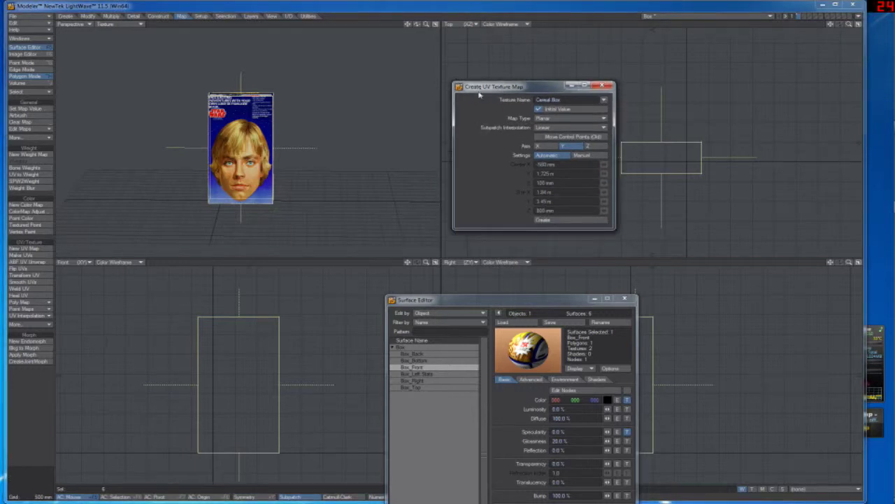
Compare the Atlas and Planar options for the UV map and set the map type to Atlas
left_click(543, 119)
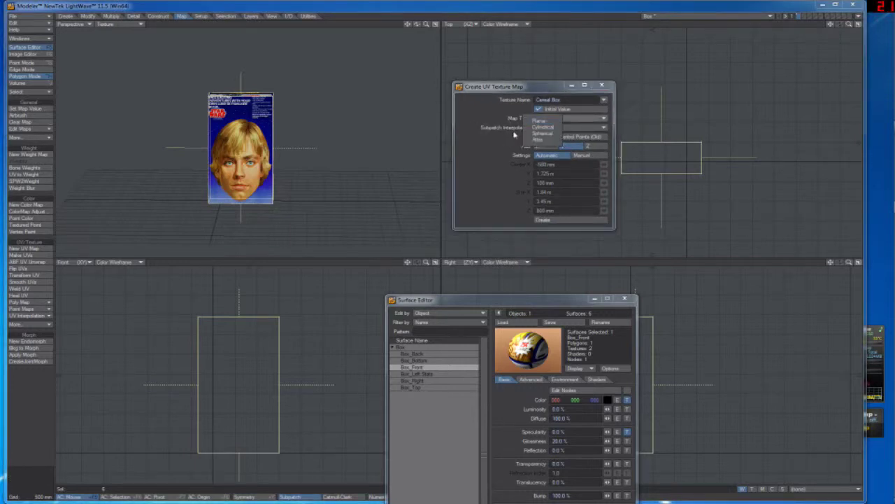
left_click(538, 141)
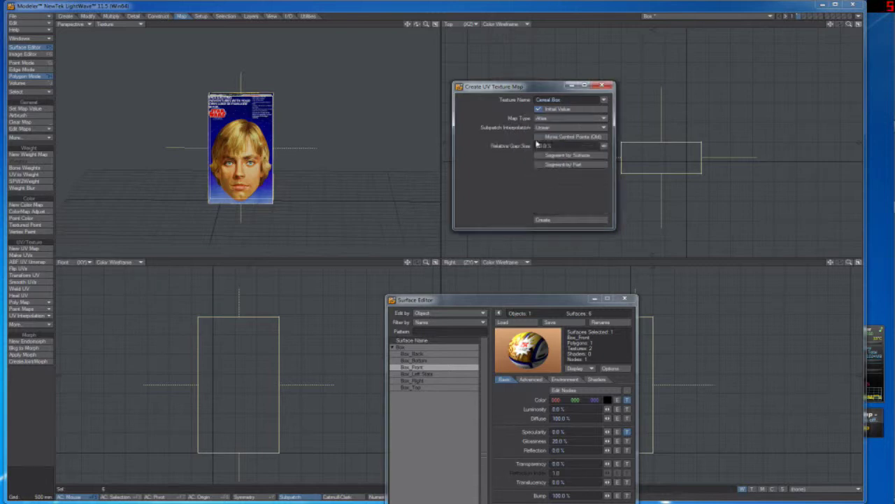
left_click(546, 121)
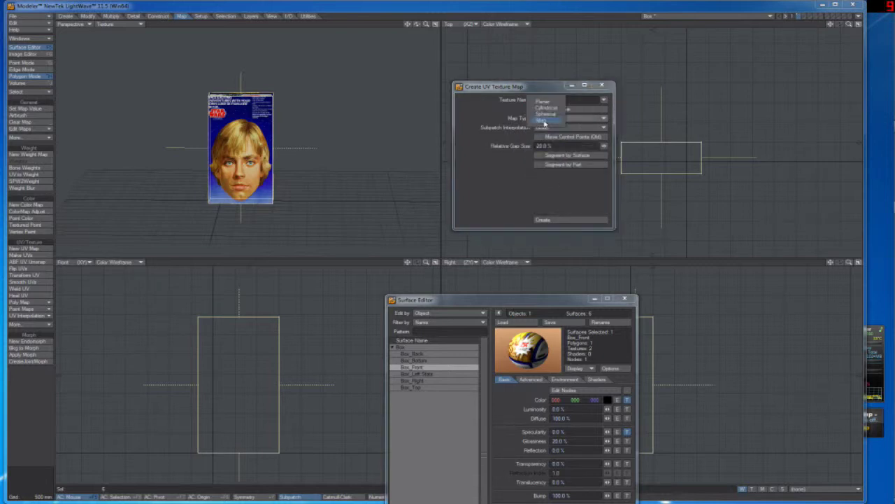
left_click(543, 101)
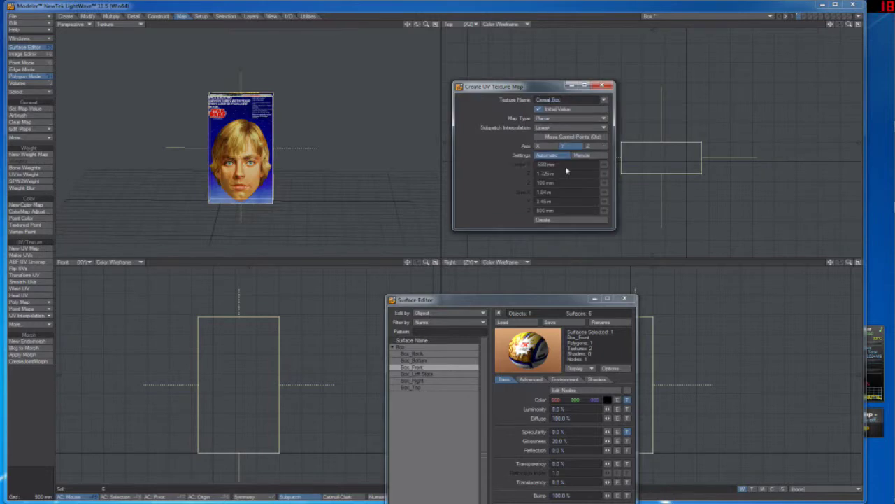
left_click(546, 122)
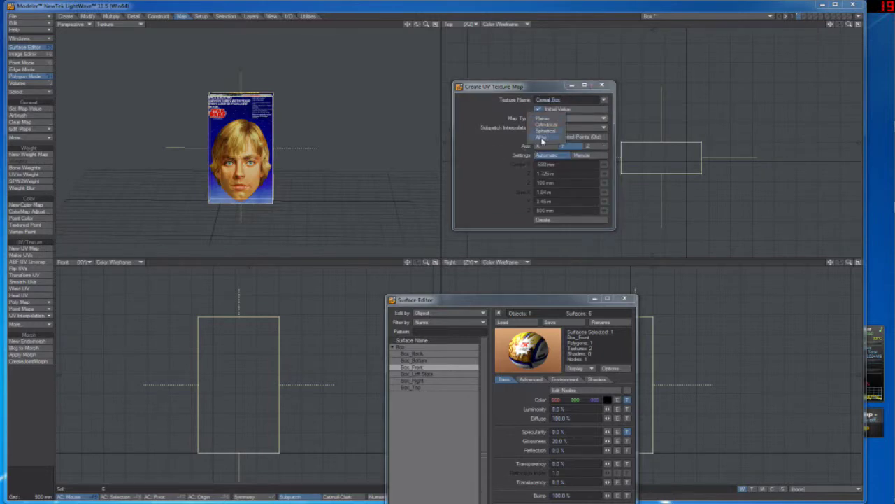
left_click(546, 142)
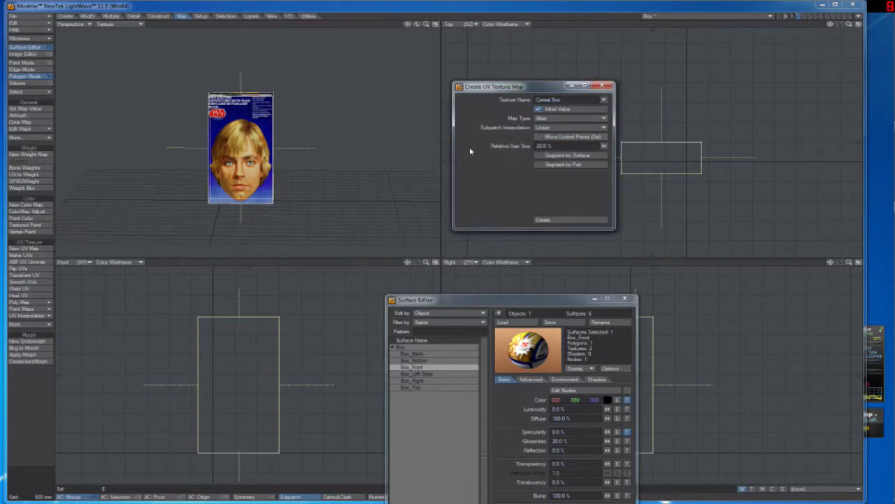
Create the Cereal Box UV map as an Atlas map, and close its dialog and the Surface Editor
mouse_move(417, 25)
left_mouse_down()
mouse_move(428, 15)
mouse_move(417, 24)
left_mouse_up()
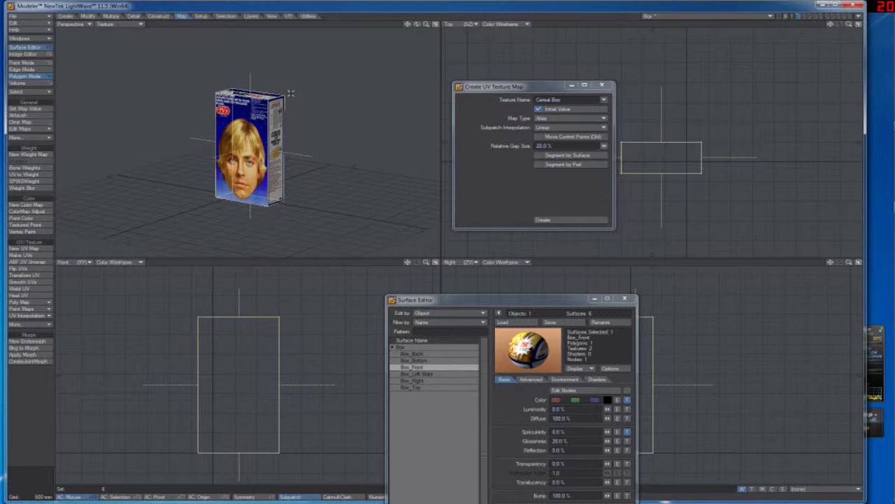
mouse_move(417, 24)
left_mouse_down()
mouse_move(401, 24)
mouse_move(443, 21)
mouse_move(417, 26)
left_mouse_up()
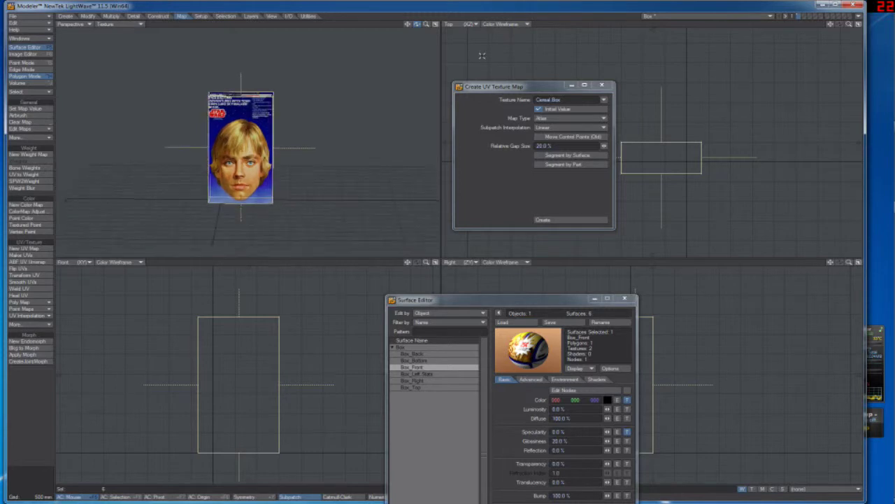
left_click(569, 118)
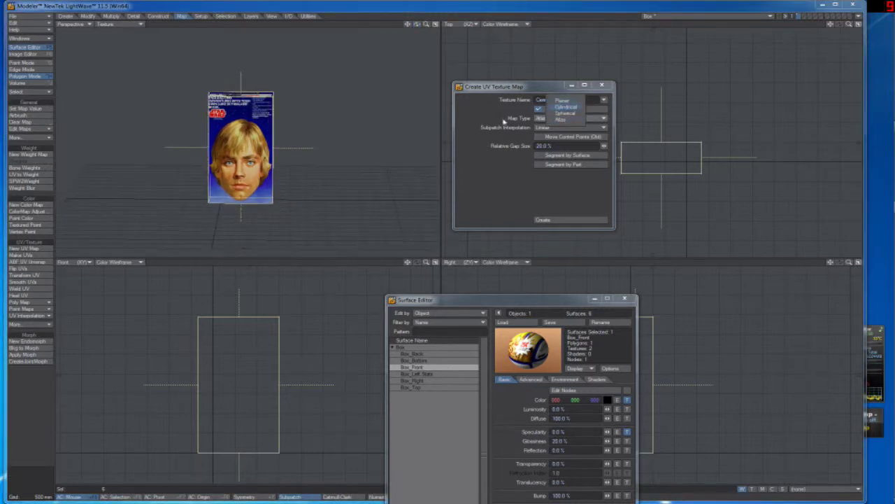
left_click(504, 122)
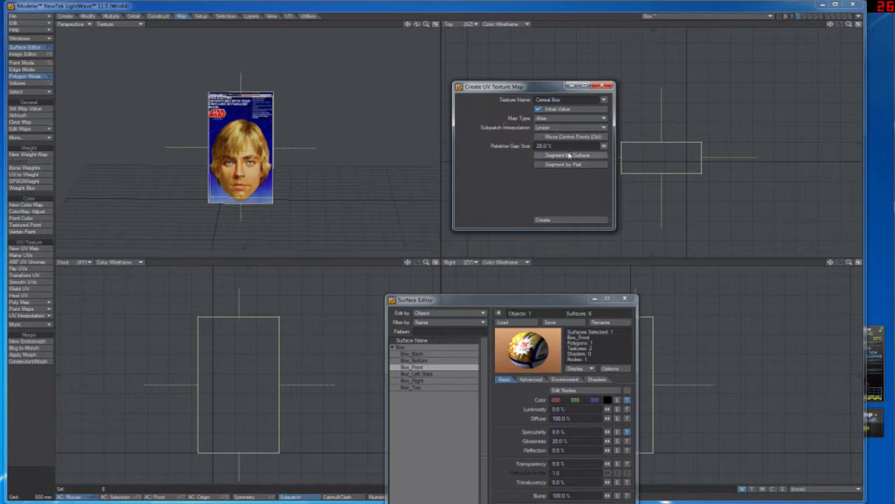
left_click(549, 221)
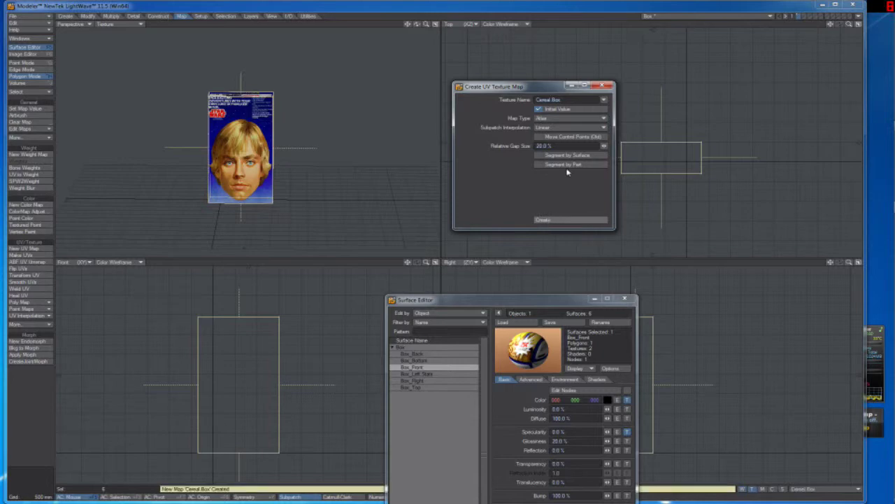
left_click(602, 87)
left_click_drag(545, 302, 571, 130)
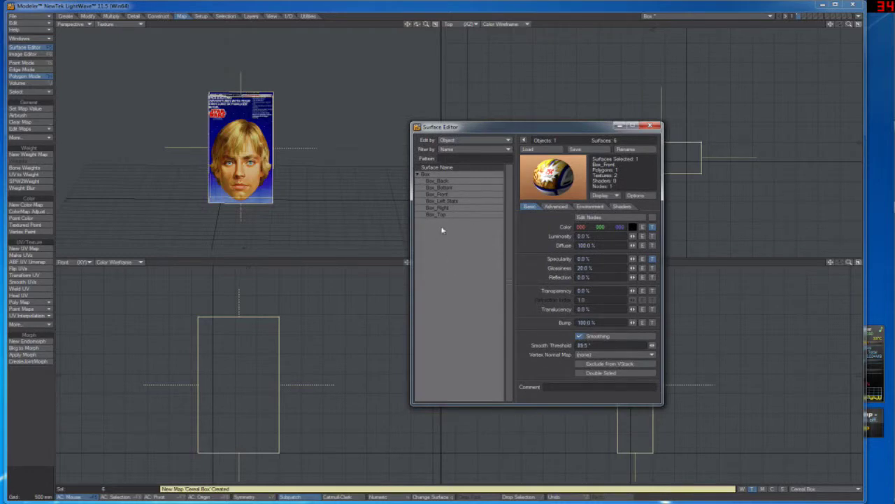
left_click(655, 126)
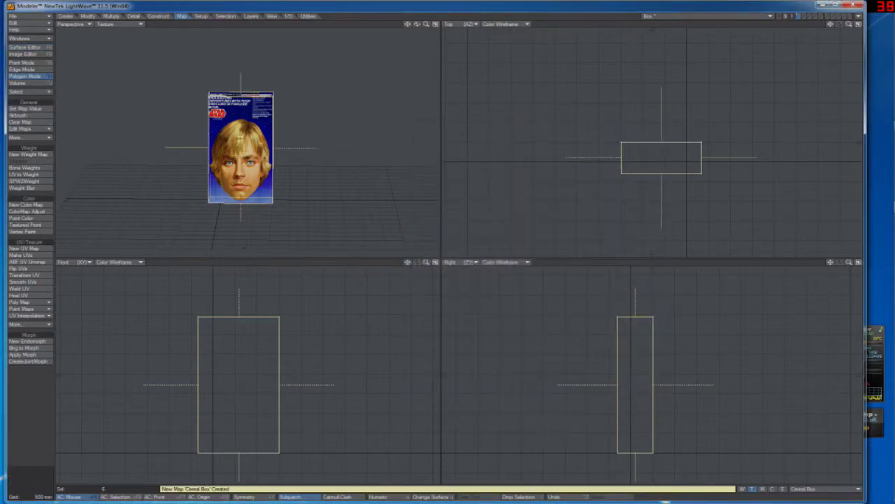
Assign a new surface named Cereal to all polygons of the box and deselect them
key("q")
type("Cereal")
left_click(420, 189)
left_click(468, 143)
left_click(364, 25)
Open the color texture of the Cereal surface and close the Surface Editor
left_click(24, 47)
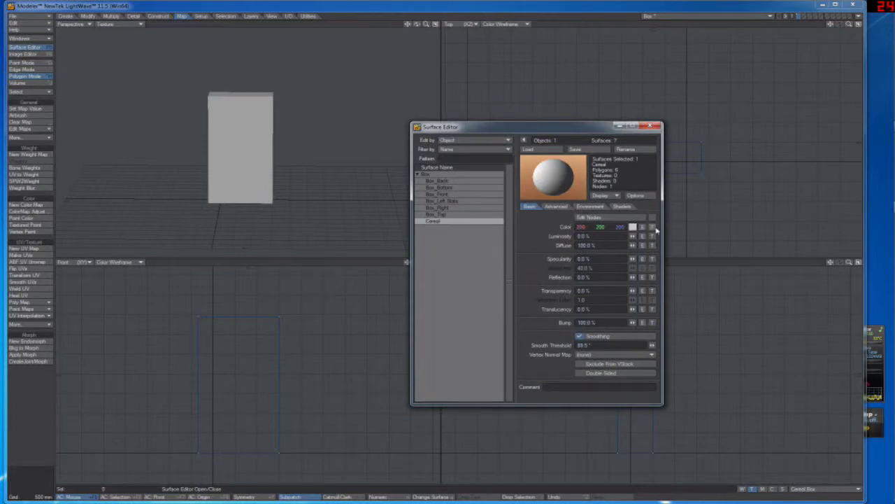
left_click(652, 227)
left_click_drag(659, 116, 635, 104)
left_click_drag(520, 128, 475, 160)
left_click(607, 154)
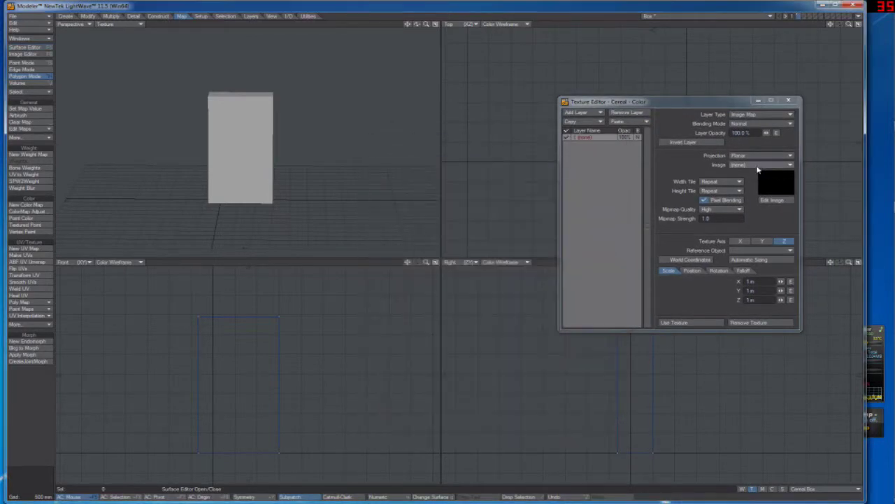
Set the Cereal color texture's projection to UV and its UV map to Cereal Box
left_click(762, 164)
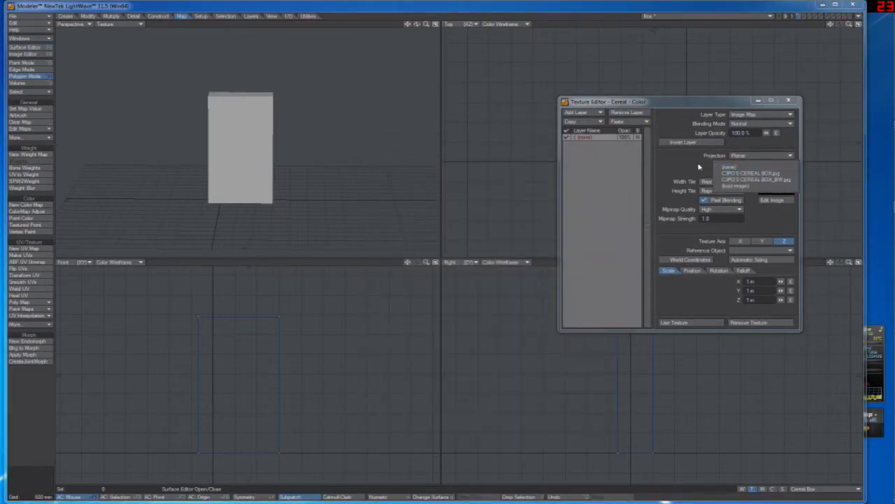
left_click(748, 173)
left_click(749, 155)
left_click(744, 190)
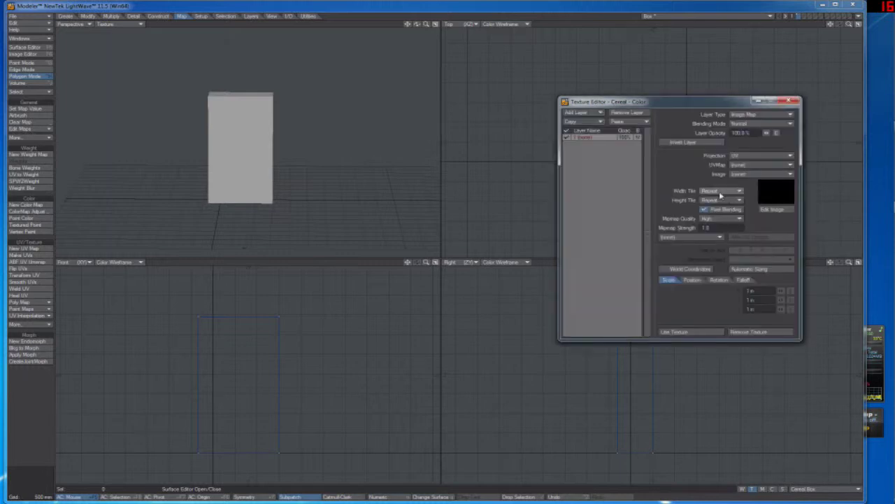
left_click(717, 166)
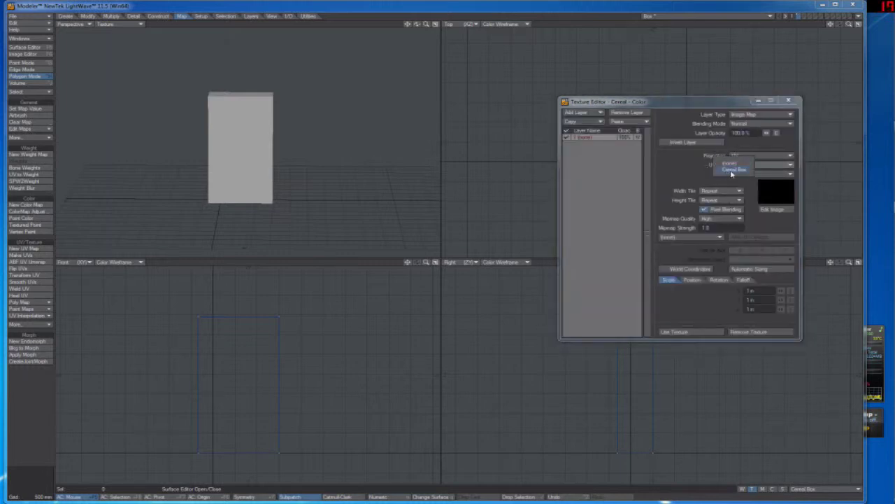
left_click(732, 170)
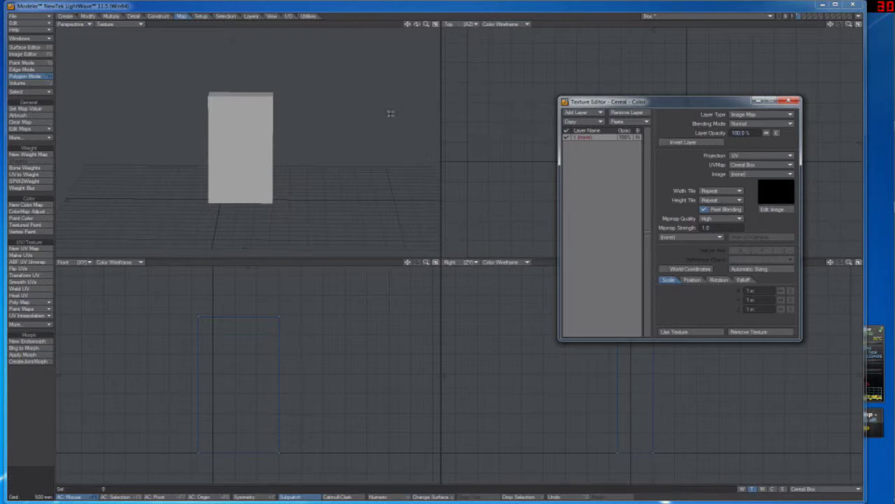
Change the Top viewport to a UV Texture view, move the Texture Editor off it, and look at its background image choices
left_click(470, 23)
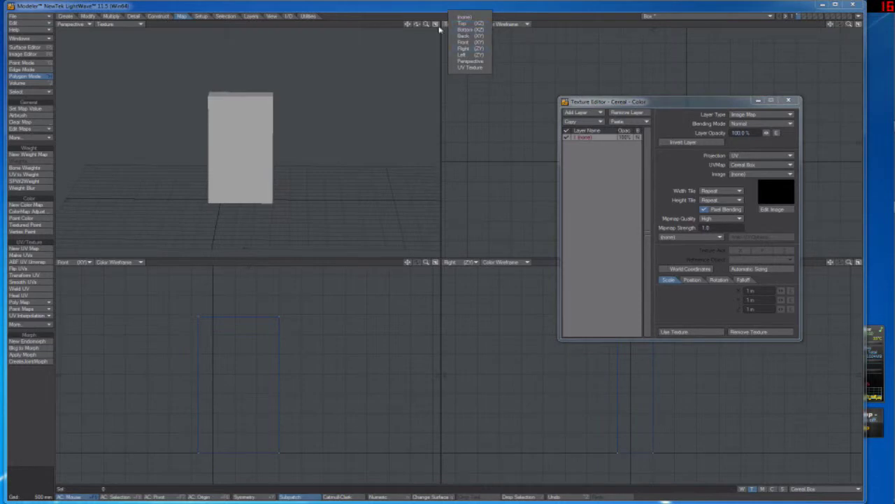
left_click(446, 27)
left_click(470, 23)
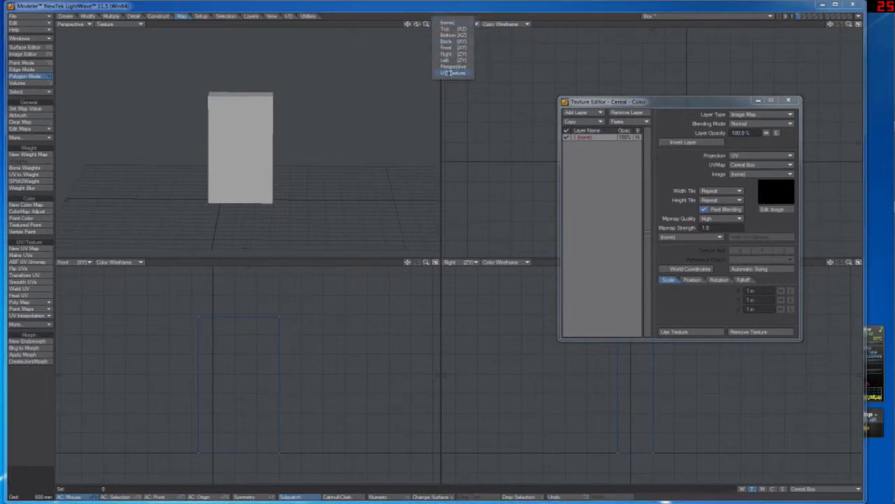
left_click(470, 67)
left_click_drag(640, 105, 331, 104)
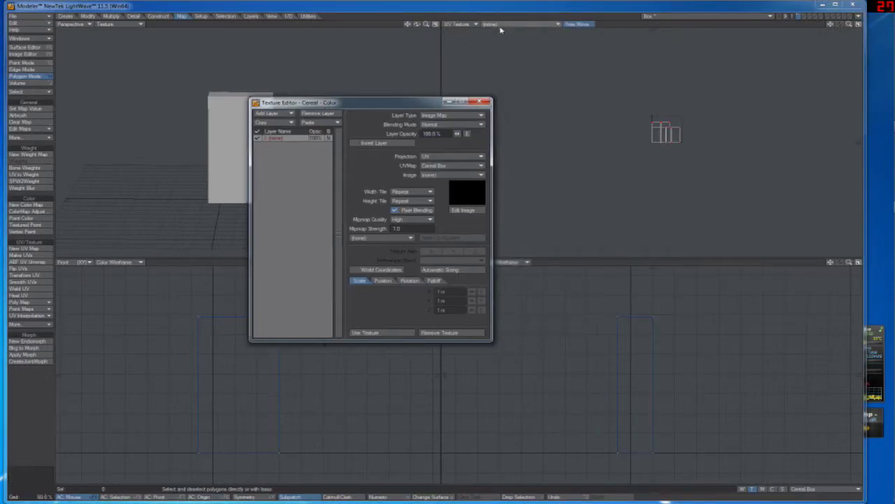
left_click(507, 24)
left_click(728, 35)
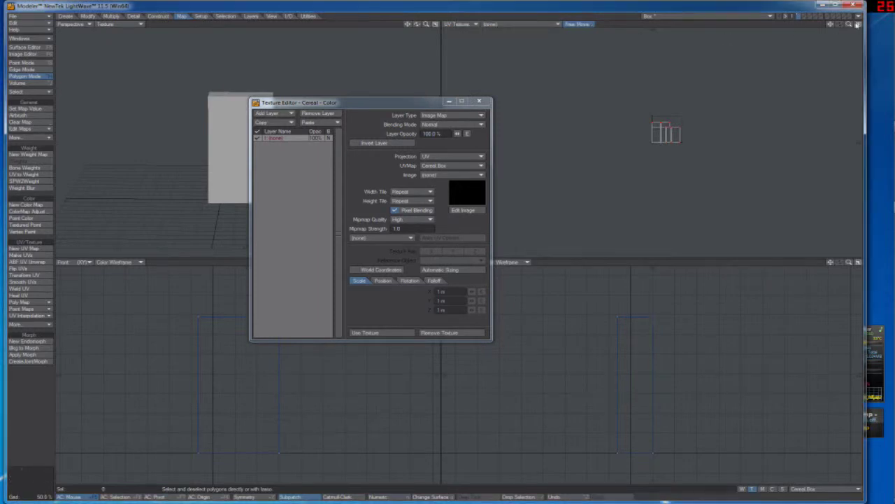
Enlarge and centre the Cereal Box layout in the UV Texture viewport, with the Texture Editor moved off it
left_click_drag(849, 25, 883, 25)
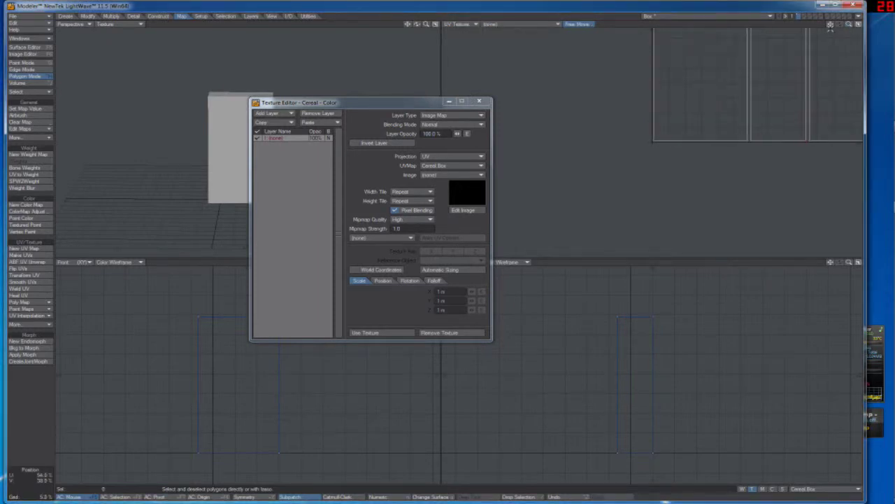
mouse_move(830, 24)
left_mouse_down()
mouse_move(676, 97)
mouse_move(716, 213)
mouse_move(831, 24)
mouse_move(842, 25)
left_mouse_up()
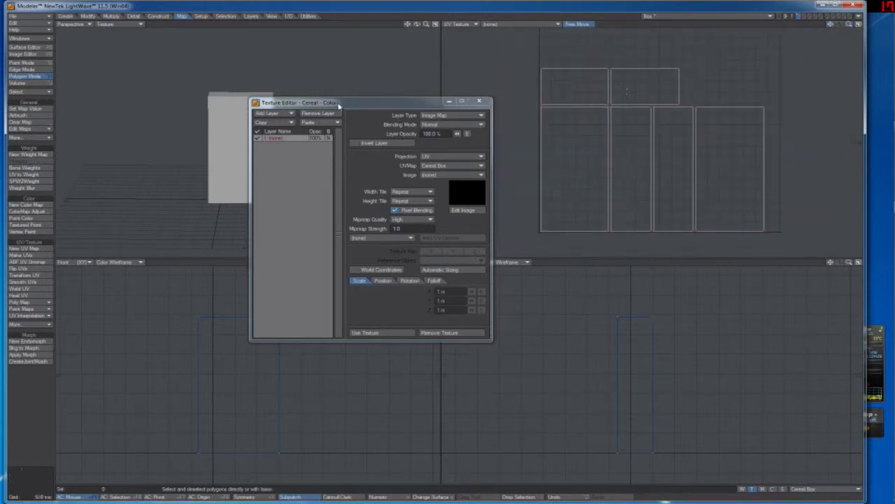
left_click_drag(341, 103, 314, 150)
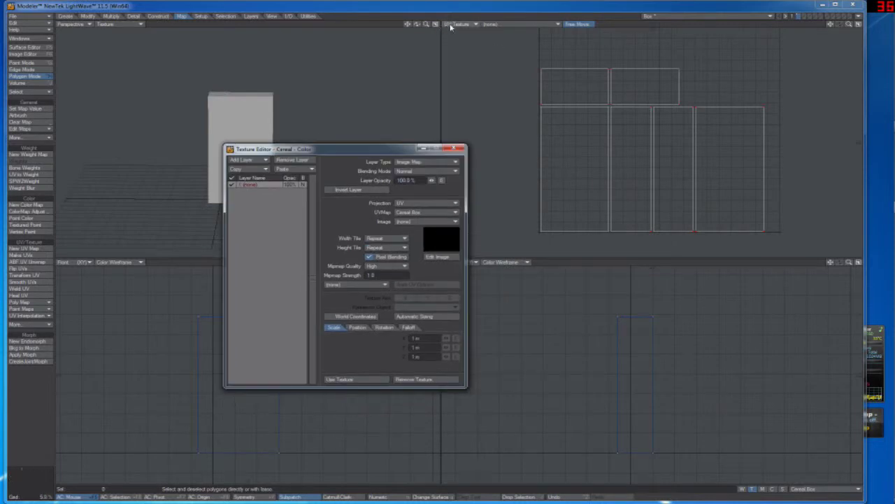
left_click(493, 26)
left_click(624, 286)
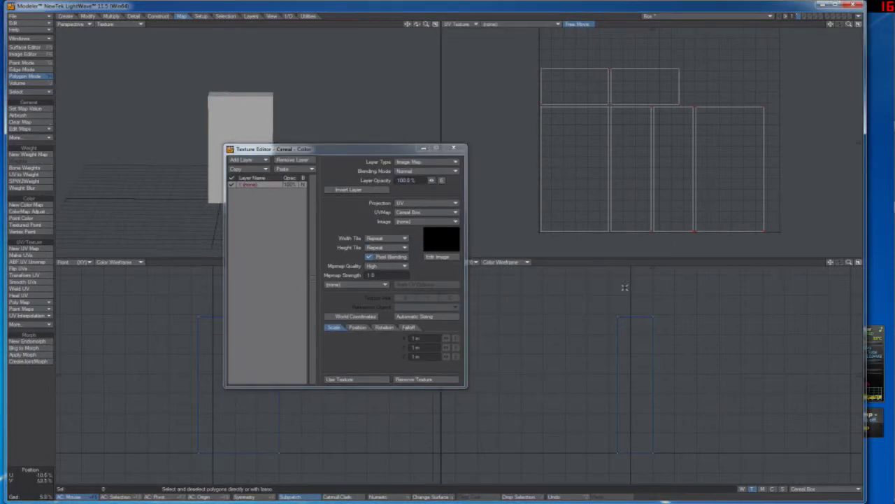
Switch the active UV map to none, cancel creating a new map, and select the Cereal Box map again
left_click(826, 489)
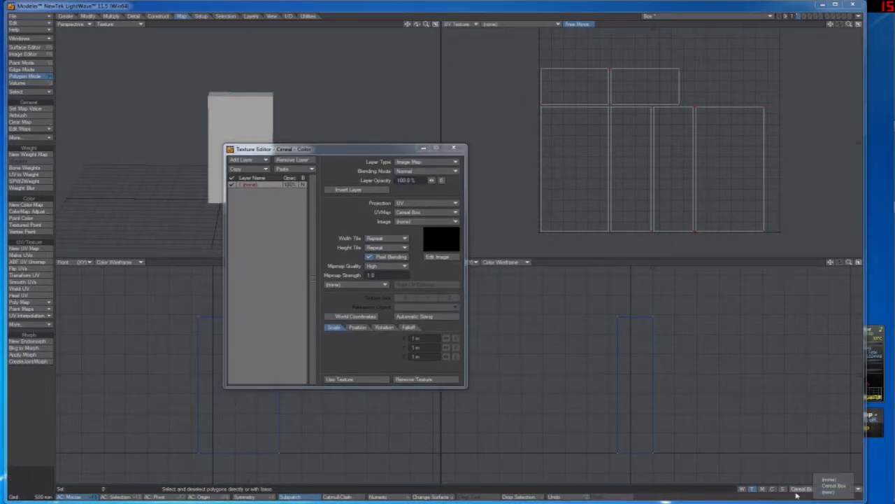
left_click(829, 480)
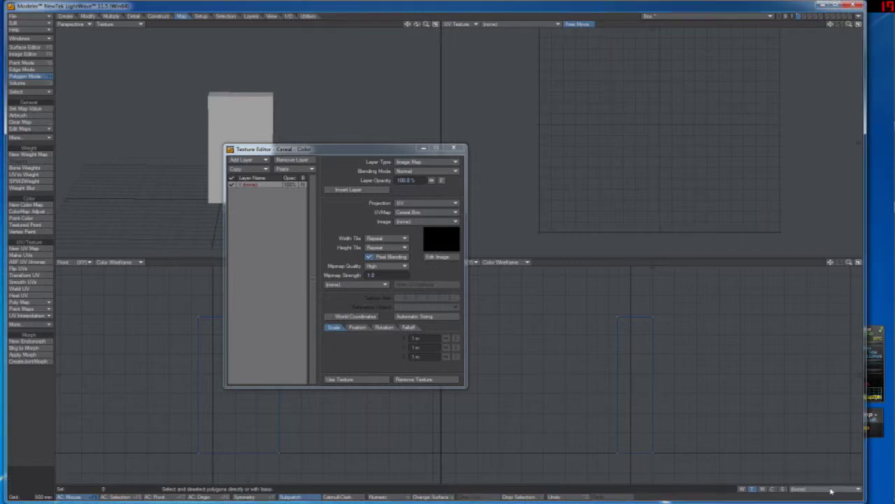
left_click(804, 491)
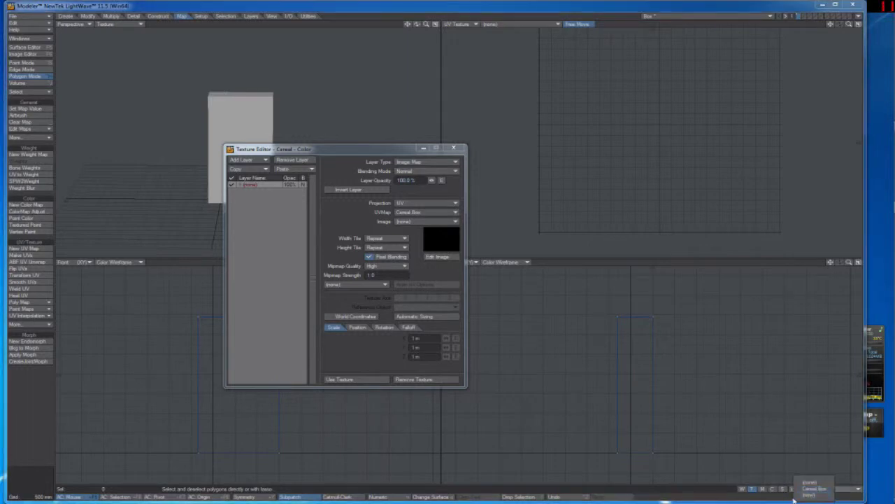
left_click(808, 495)
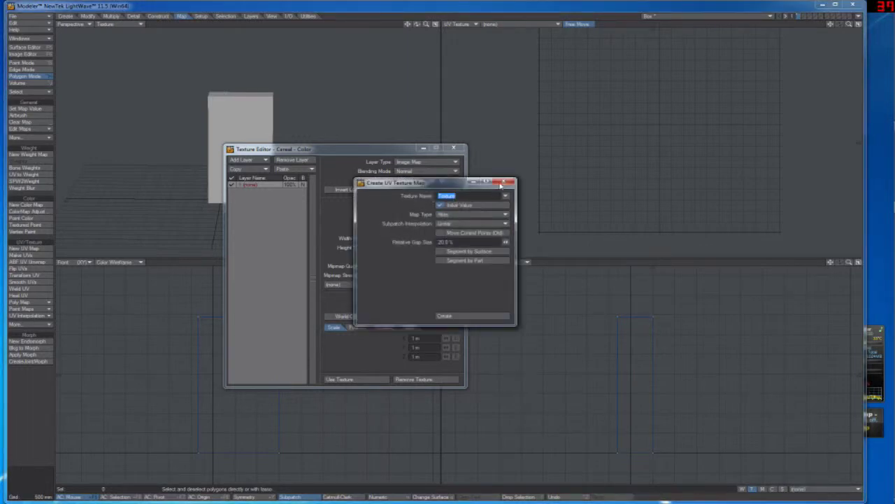
left_click(500, 184)
left_click(789, 489)
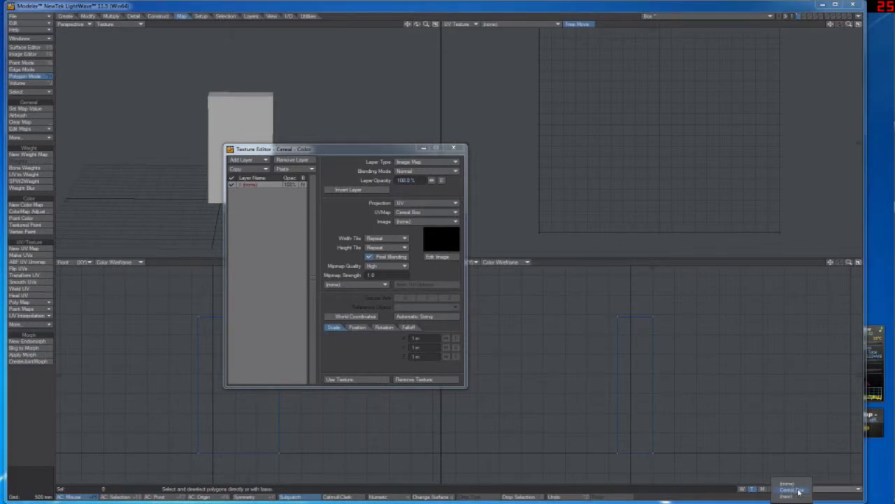
left_click(799, 490)
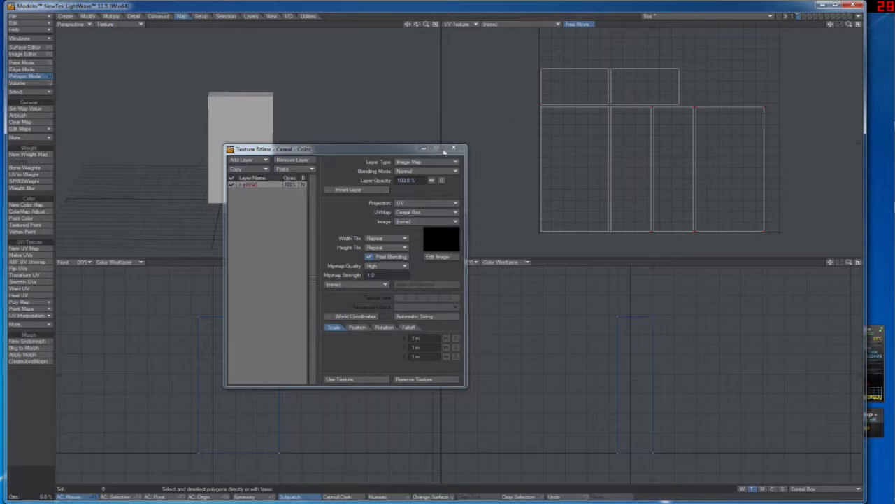
Switch to Windows Explorer and open C3PO'S CEREAL BOX.jpg from the Desktop folder
left_click_drag(395, 150, 529, 300)
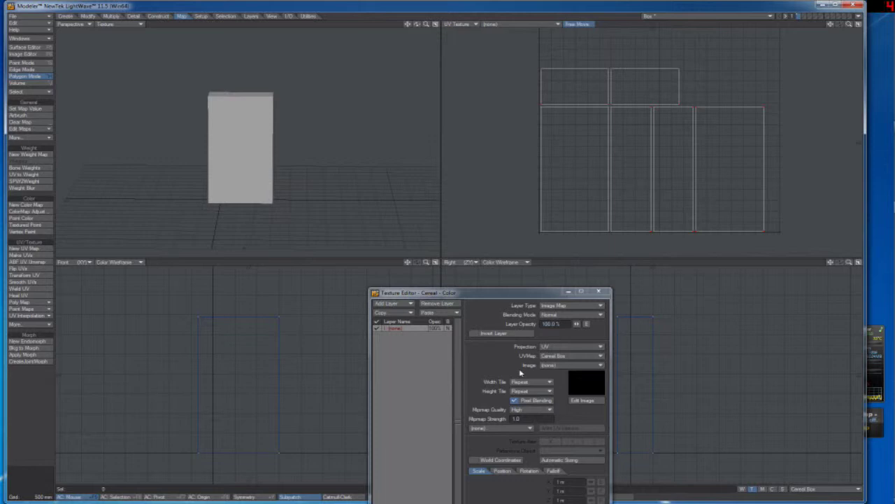
key("super+e")
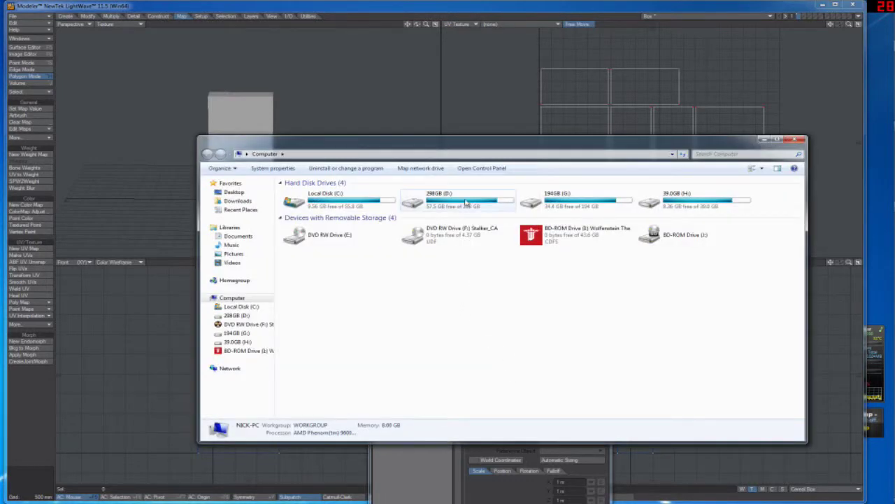
double_click(467, 202)
scroll(408, 339, "down", 5)
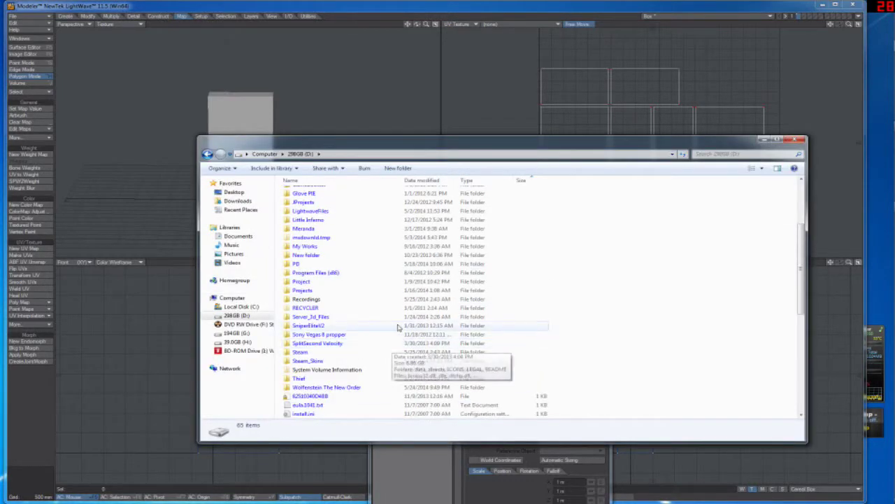
scroll(393, 349, "up", 2)
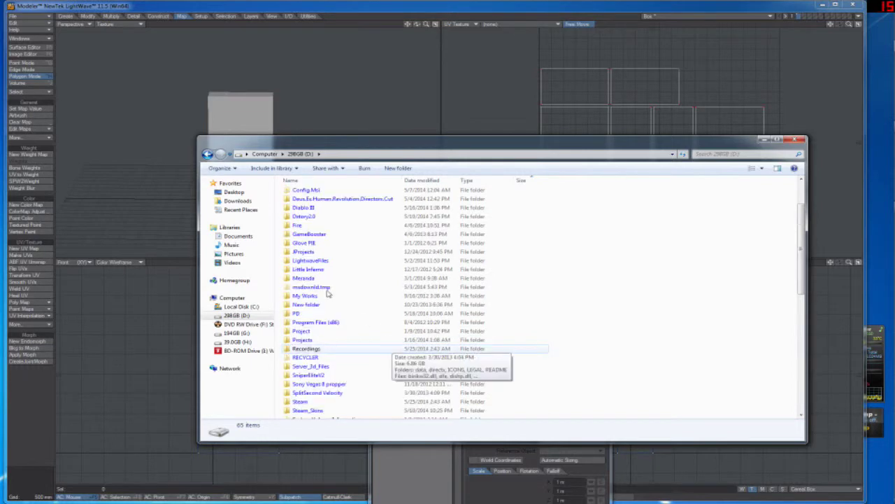
left_click(207, 154)
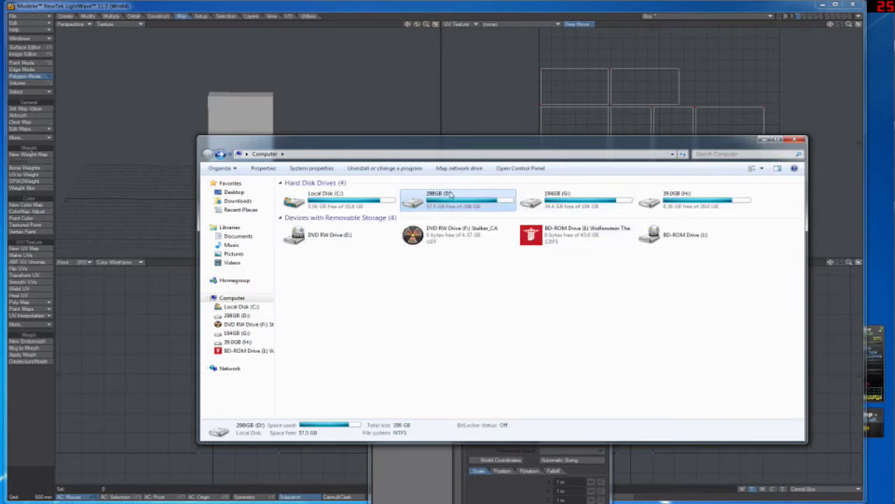
left_click(233, 193)
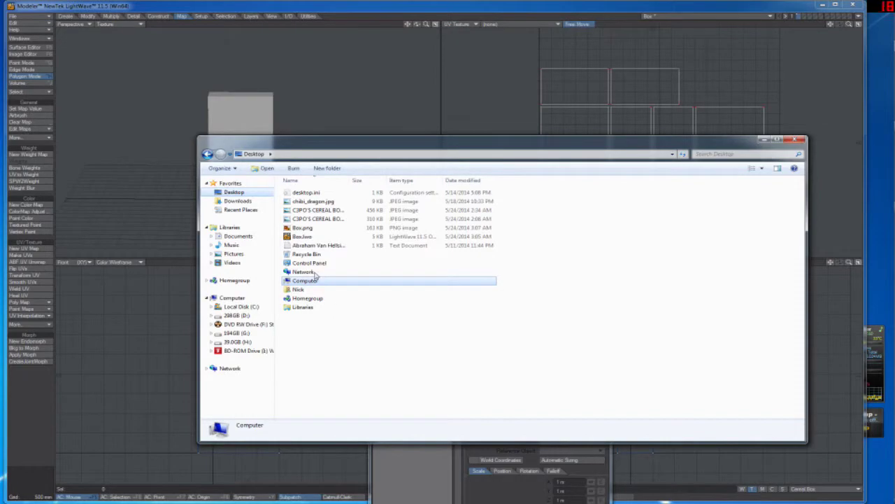
double_click(316, 219)
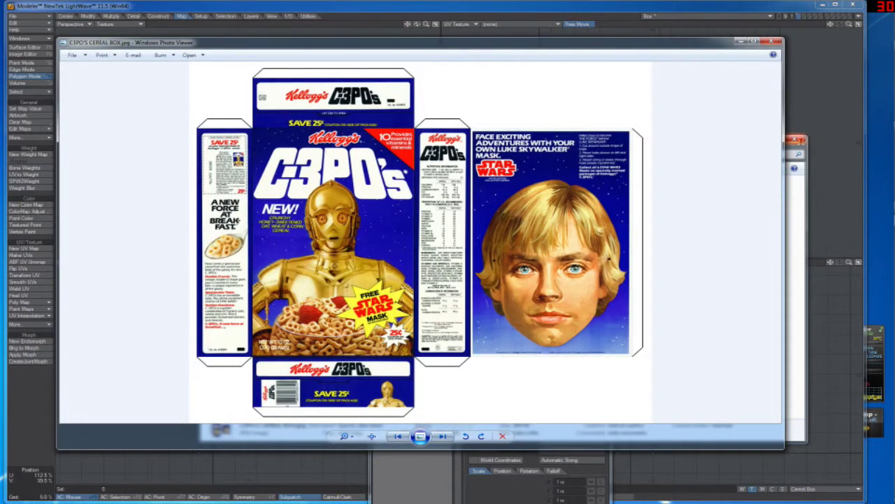
Close Explorer, compare the box artwork with the UV layout in a narrowed image window, and close the image
left_click(795, 140)
left_click_drag(562, 46, 367, 70)
left_click_drag(589, 124, 245, 125)
left_click_drag(140, 69, 334, 43)
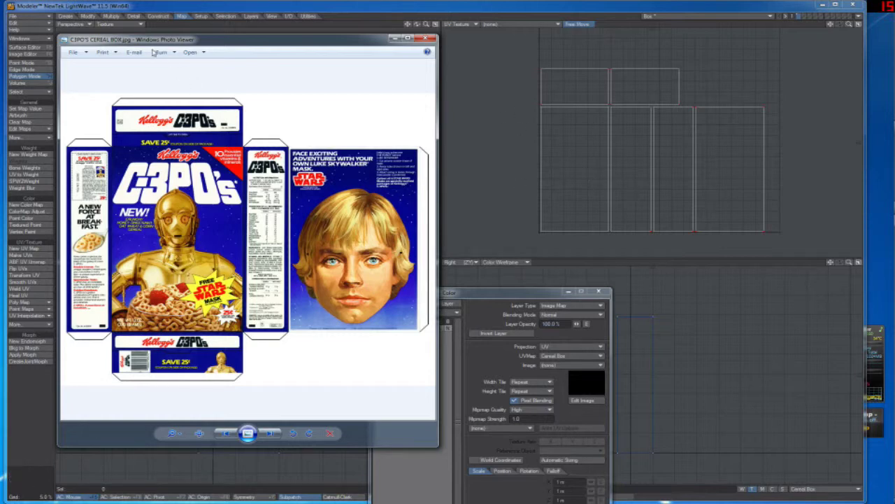
left_click_drag(142, 40, 228, 47)
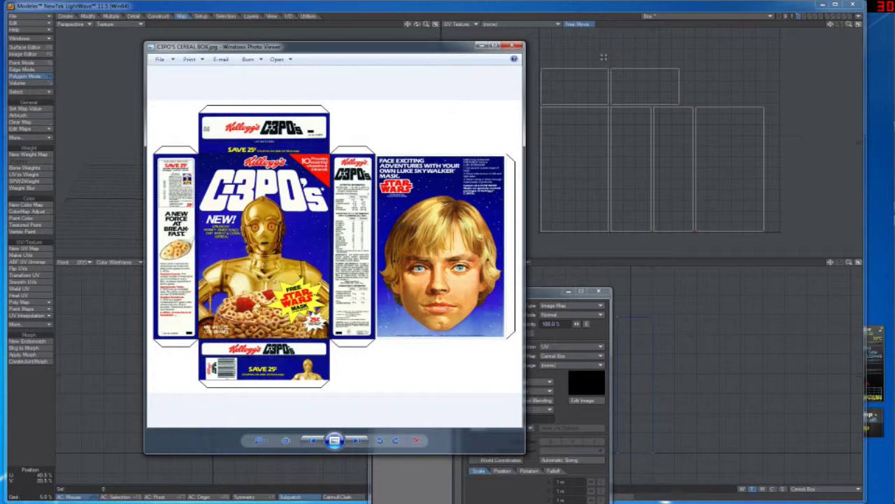
left_click(516, 46)
Reopen the Cereal surface's color texture and set its image to C3PO'S CEREAL BOX.jpg
left_click_drag(530, 294, 533, 158)
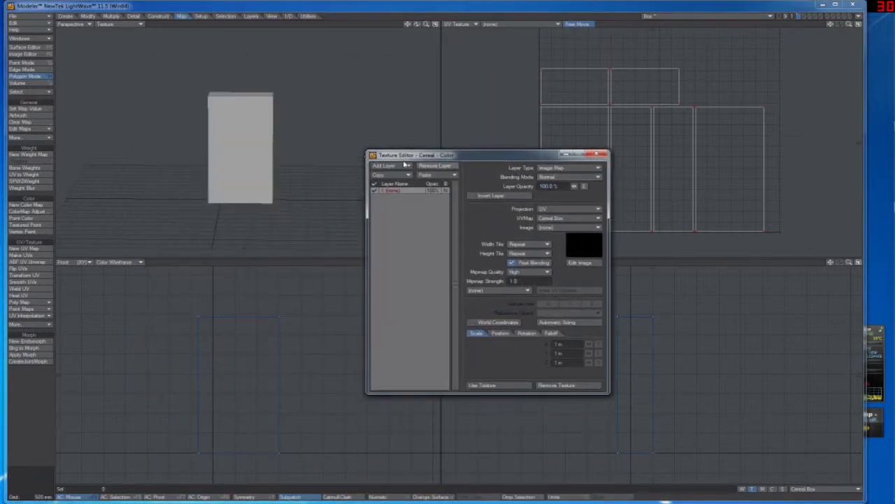
left_click_drag(421, 157, 400, 150)
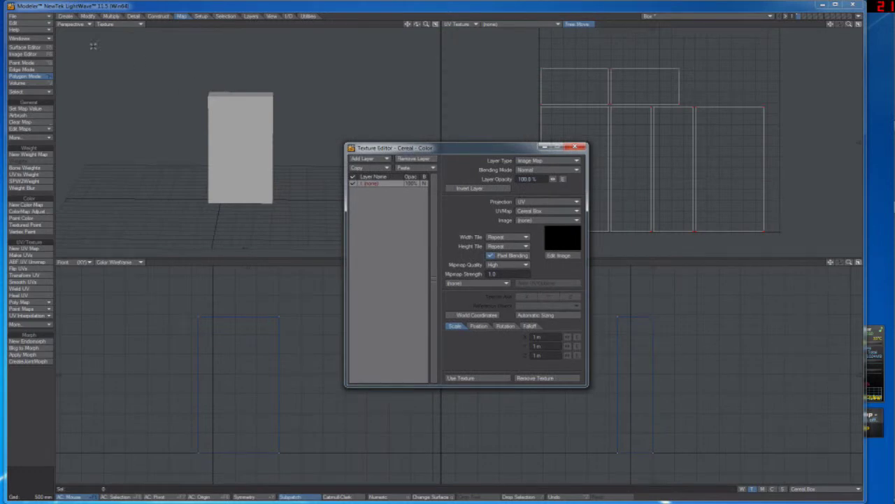
left_click(26, 47)
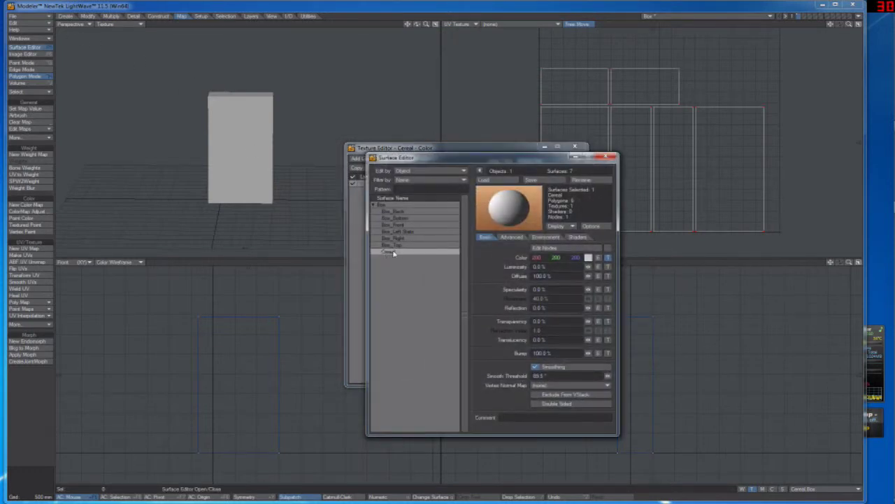
left_click(607, 259)
left_click_drag(469, 242, 650, 111)
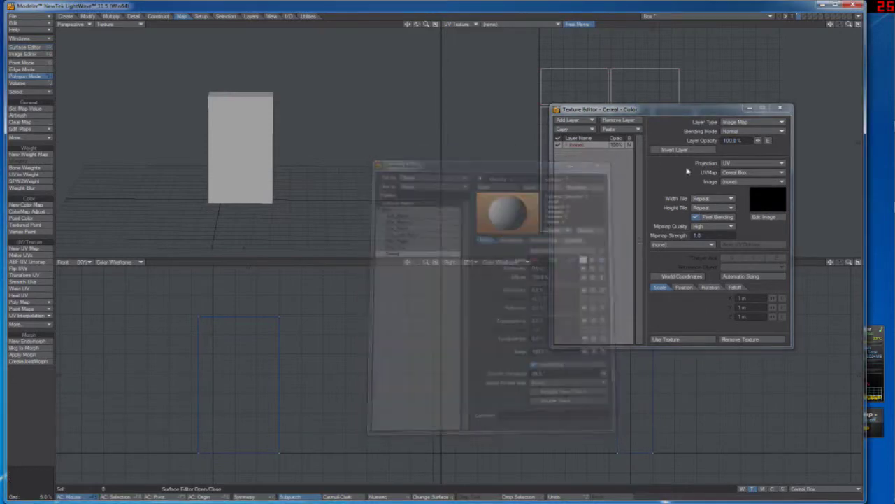
left_click(741, 181)
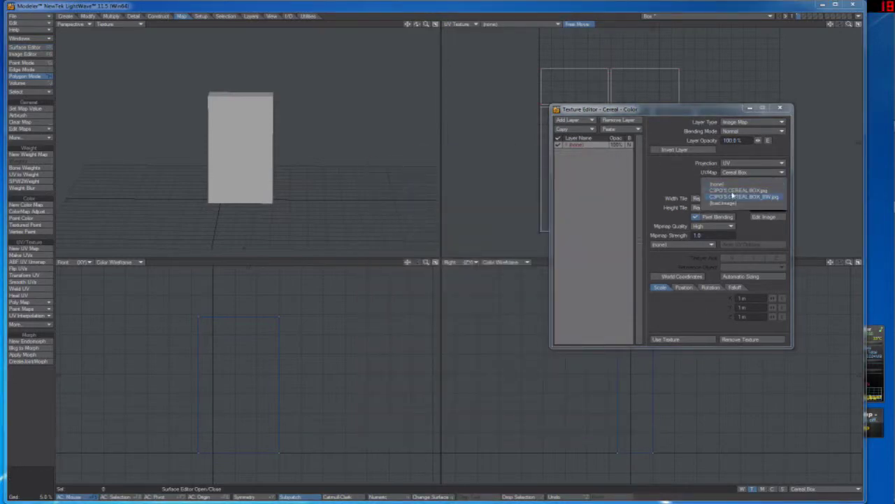
left_click(739, 191)
left_click_drag(671, 112, 295, 153)
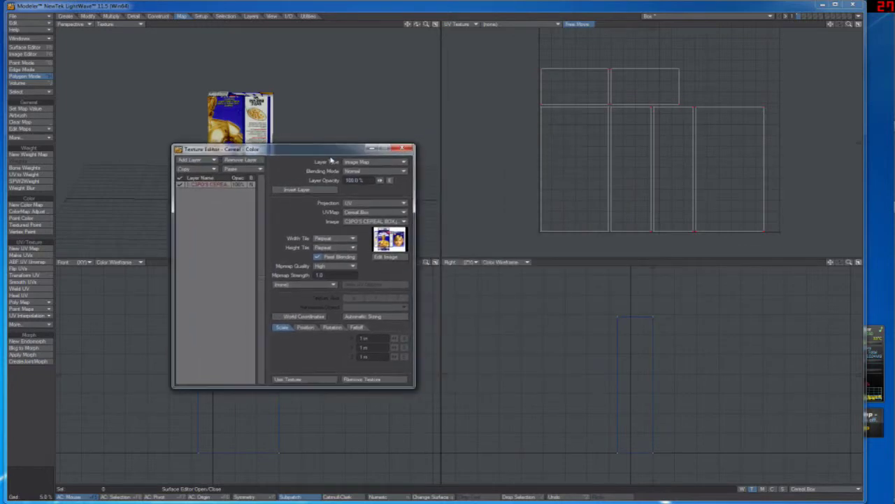
Show C3PO'S CEREAL BOX.jpg as the UV Texture viewport's background and move the Texture Editor off the box
left_click(501, 23)
left_click(510, 14)
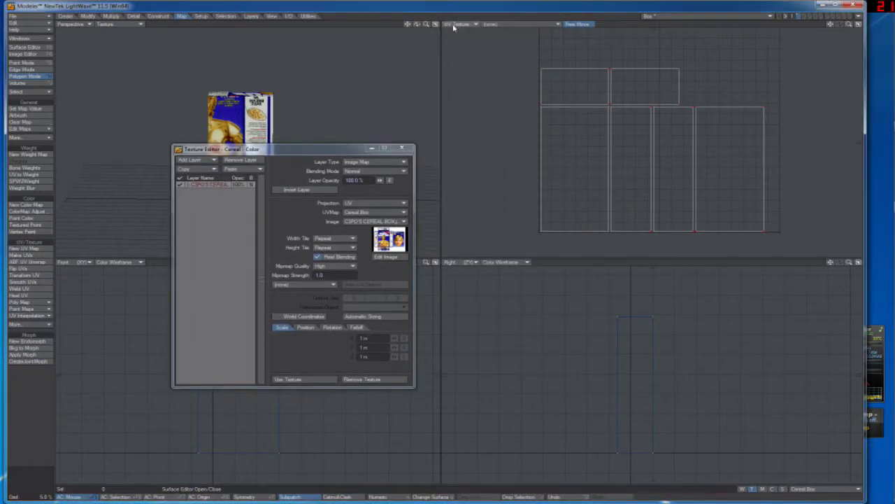
left_click(475, 26)
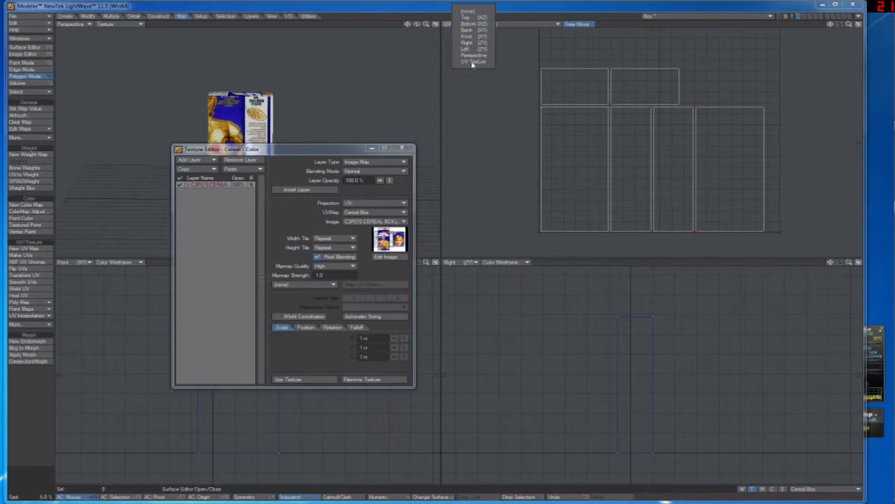
left_click(467, 69)
left_click(515, 26)
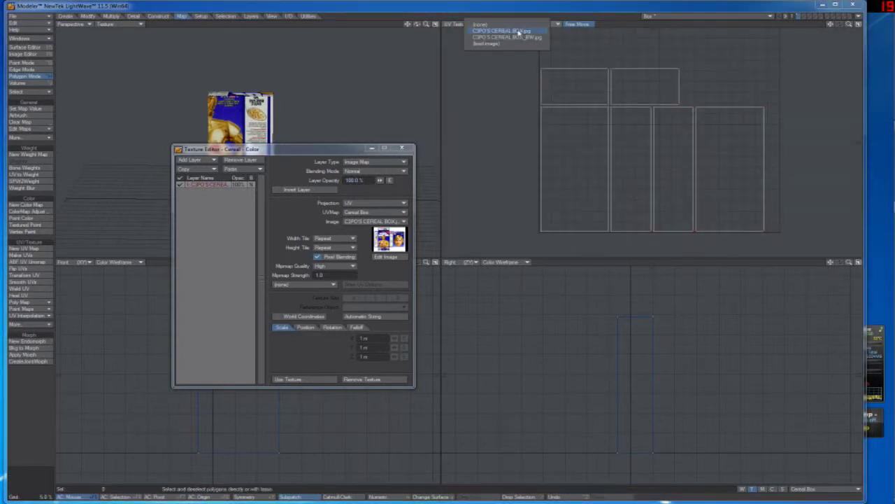
left_click(518, 36)
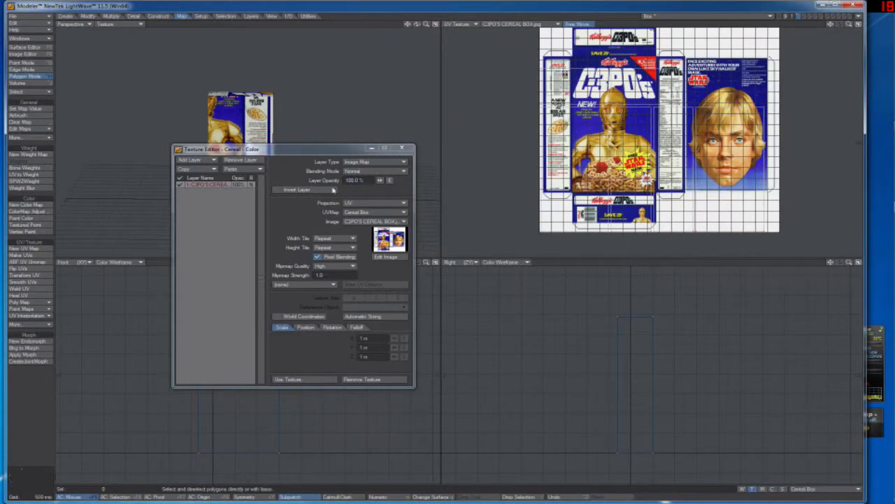
left_click_drag(319, 153, 301, 207)
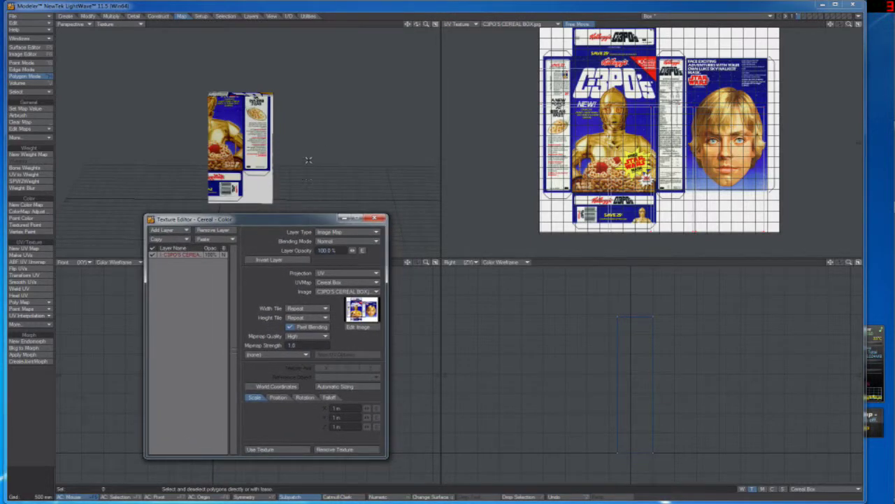
left_click_drag(831, 25, 824, 45)
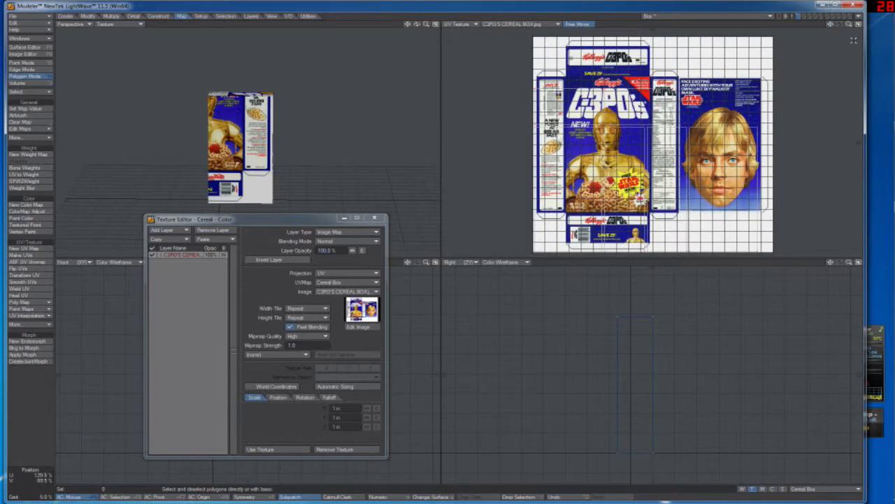
left_click_drag(850, 25, 859, 24)
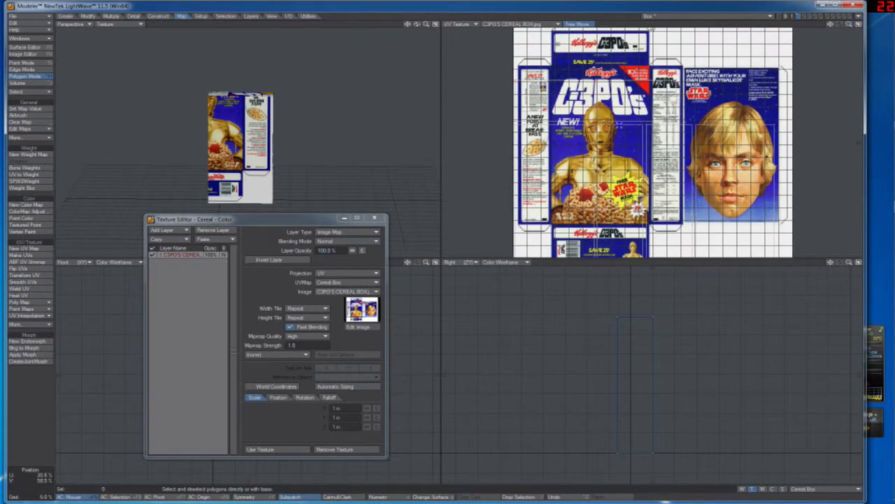
Try moving the large face nearest the viewer in the Perspective view away from the box, and undo the move
key("ctrl+g")
key("ctrl+j")
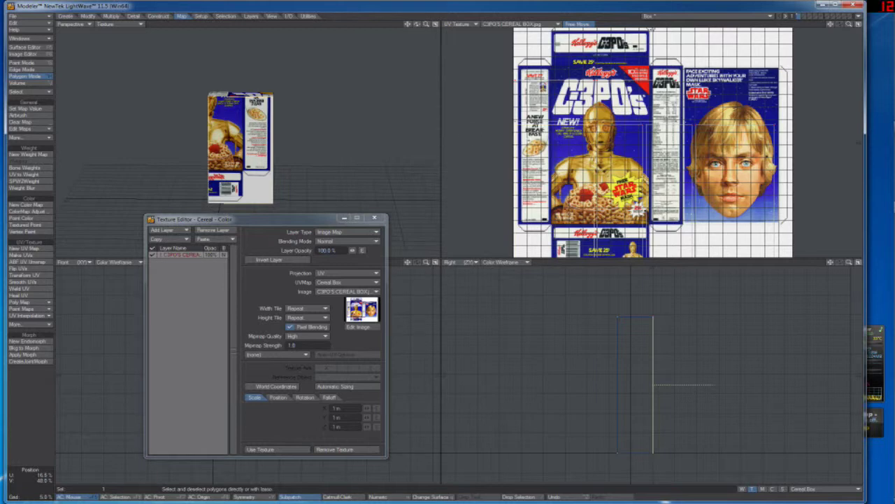
key("t")
left_click_drag(240, 149, 291, 131)
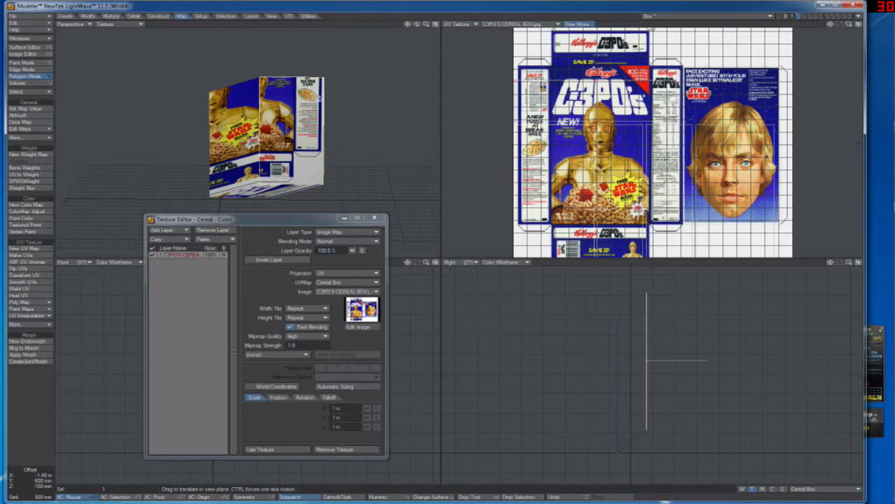
key("space")
mouse_move(417, 25)
left_mouse_down()
mouse_move(332, 41)
mouse_move(420, 39)
mouse_move(416, 28)
left_mouse_up()
key("ctrl+z")
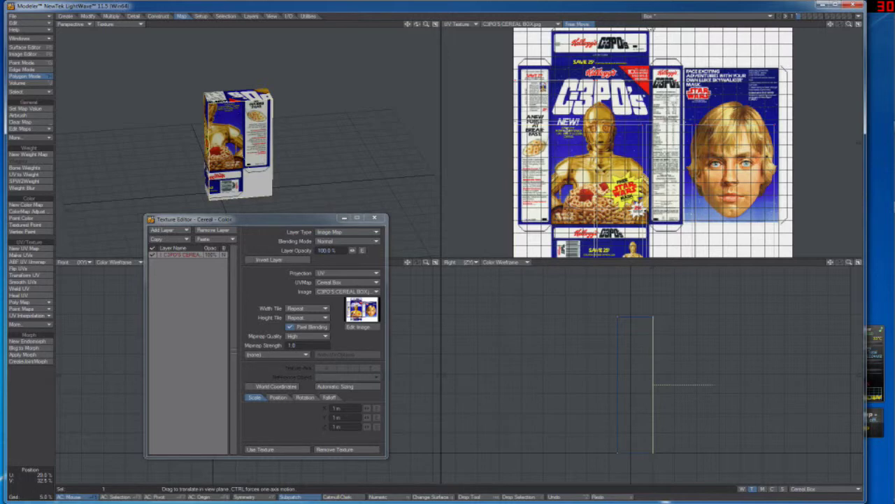
Move the selected large face's UVs onto the C3PO front panel of the cereal box artwork
left_click_drag(623, 192, 658, 153)
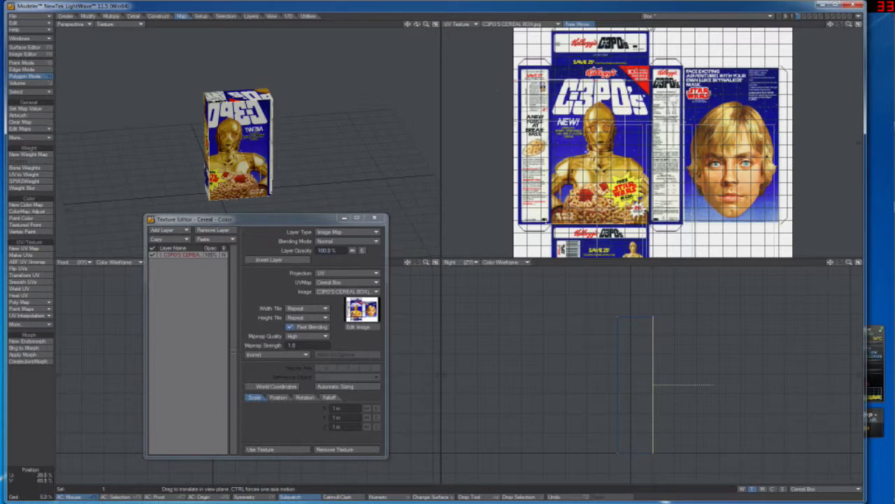
mouse_move(586, 148)
left_mouse_down()
mouse_move(593, 137)
mouse_move(586, 144)
left_mouse_up()
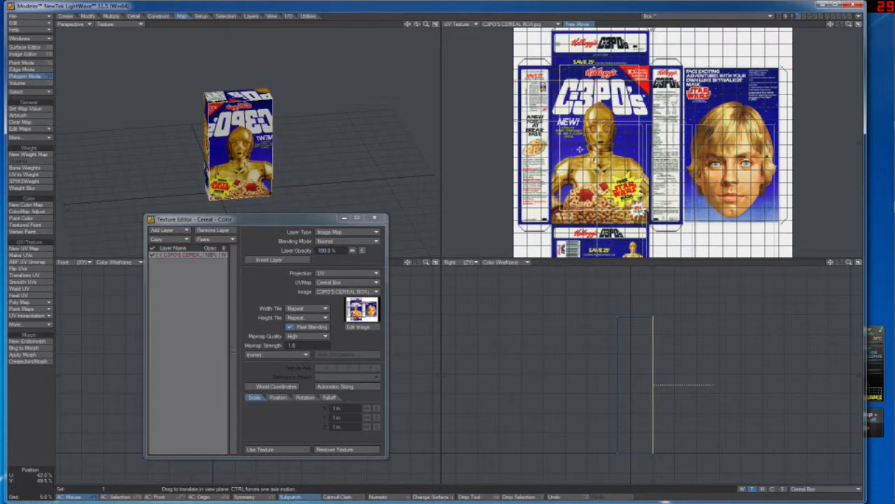
mouse_move(849, 24)
left_mouse_down()
mouse_move(860, 25)
mouse_move(861, 0)
mouse_move(870, 27)
mouse_move(855, 25)
left_mouse_up()
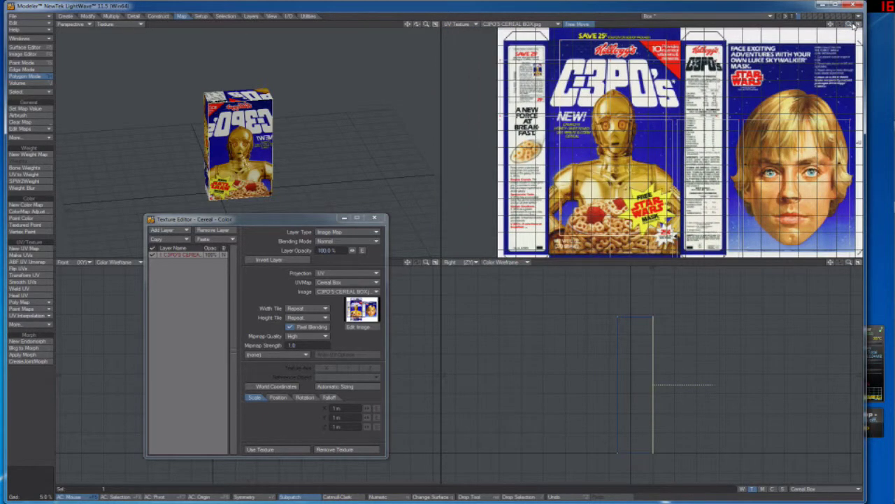
key("t")
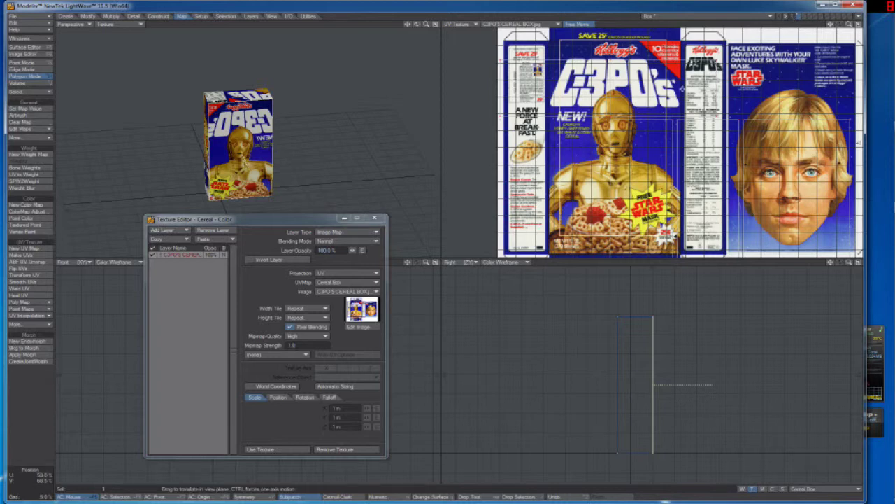
left_click_drag(605, 87, 606, 87)
Scale and nudge the large face's UVs to fit the edges of the C3PO front panel
key("h")
mouse_move(626, 139)
left_mouse_down("ctrl")
mouse_move(652, 139)
mouse_move(618, 143)
left_mouse_up("ctrl")
key("t")
key("h")
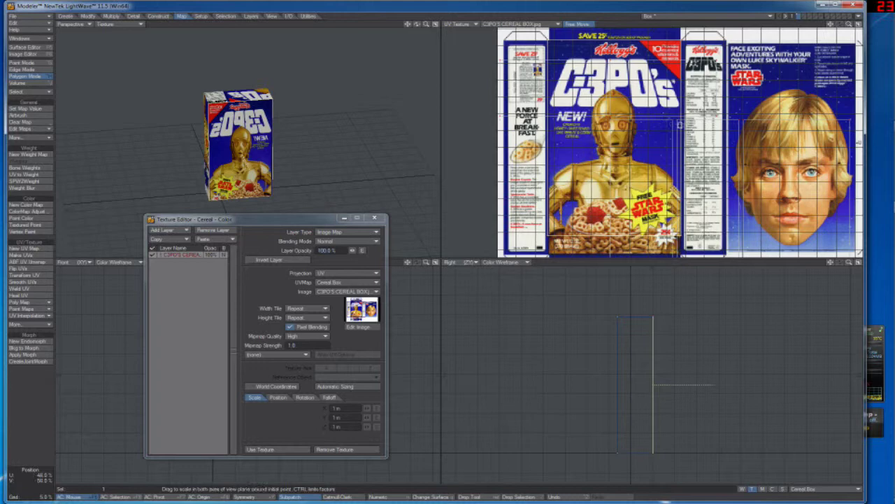
left_click_drag(680, 125, 682, 126)
left_click_drag(630, 39, 629, 35)
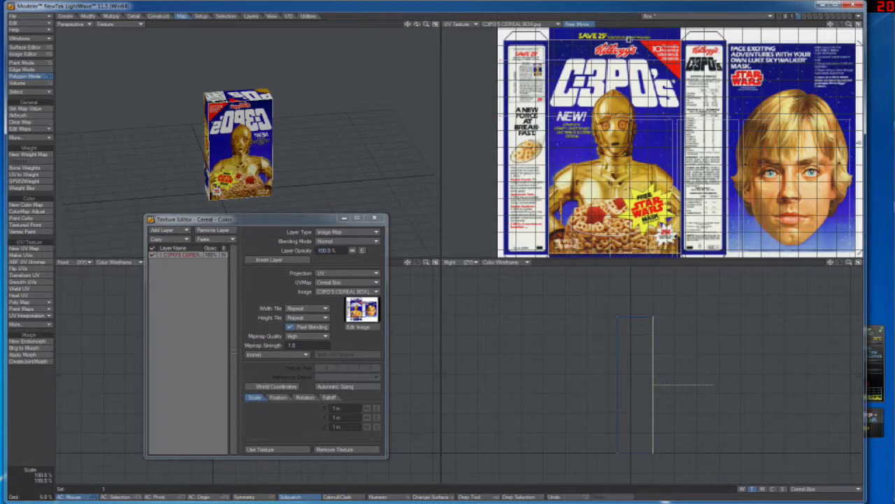
Reselect the C3PO front face alone, try rotating it, and undo the rotation
key("space")
key("slash")
mouse_move(418, 24)
left_mouse_down()
mouse_move(402, 33)
mouse_move(419, 21)
mouse_move(417, 33)
left_mouse_up()
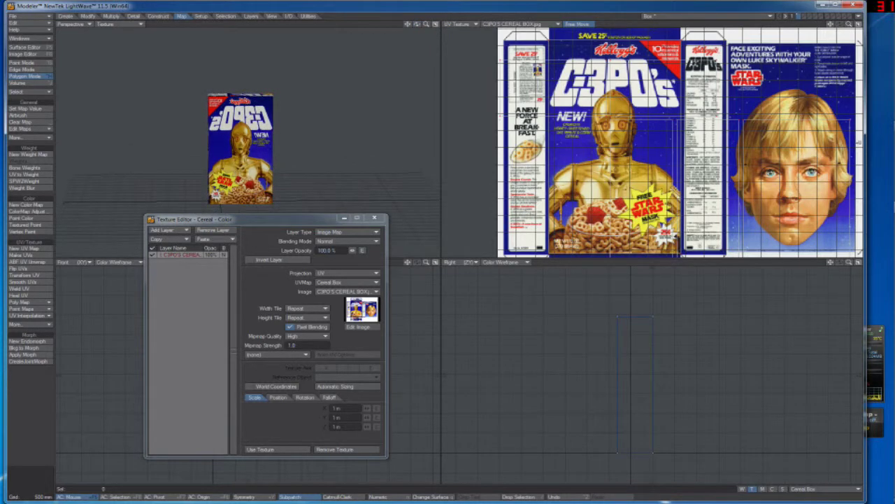
left_click(257, 143)
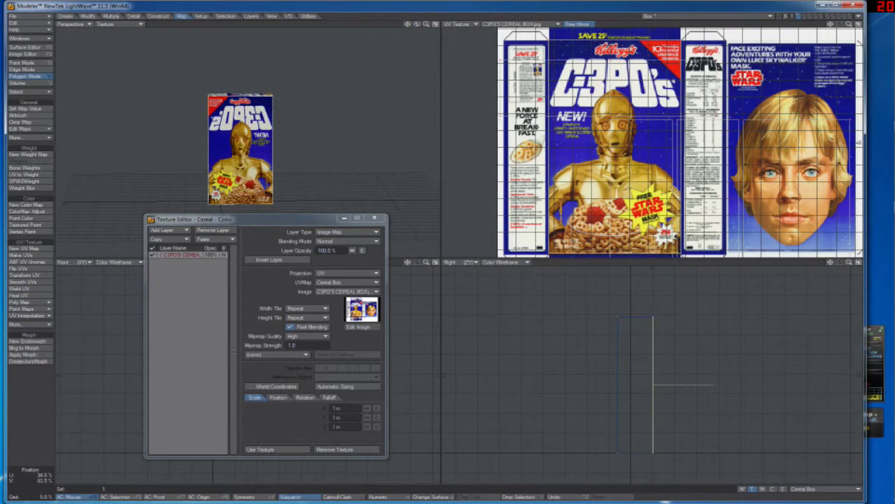
mouse_move(617, 147)
left_mouse_down("ctrl")
mouse_move(491, 147)
mouse_move(628, 147)
mouse_move(613, 158)
left_mouse_up("ctrl")
left_click_drag(308, 223, 337, 219)
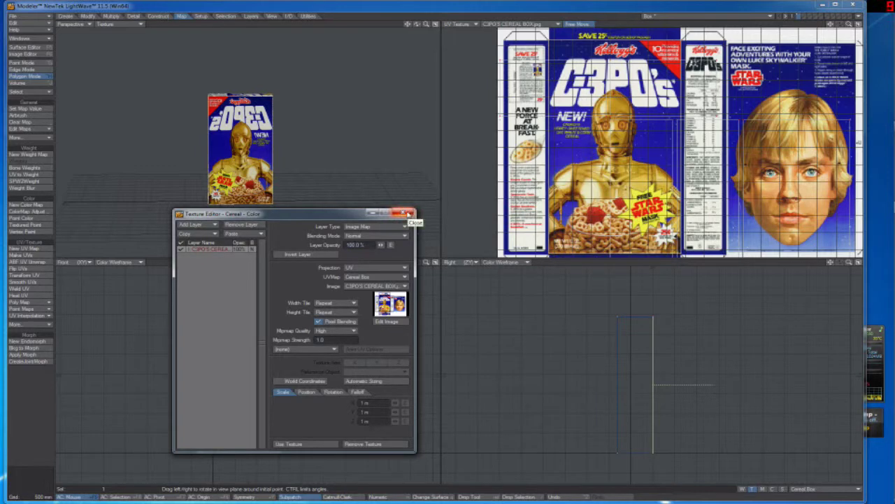
left_click_drag(417, 214, 411, 214)
key("u")
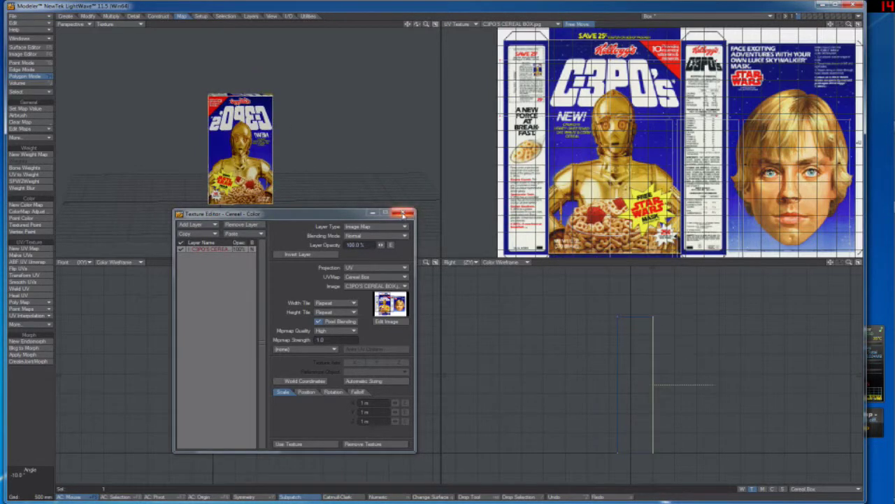
Close the Texture Editor and examine the front face in the Perspective view against the whole UV layout
left_click(404, 215)
mouse_move(417, 24)
left_mouse_down()
mouse_move(322, 34)
mouse_move(399, 37)
mouse_move(412, 28)
left_mouse_up()
key("y")
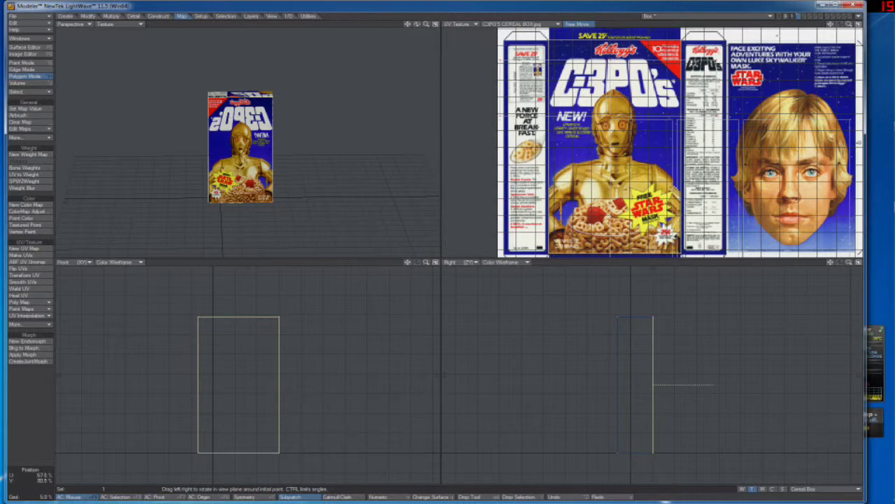
scroll(653, 127, "down", 4)
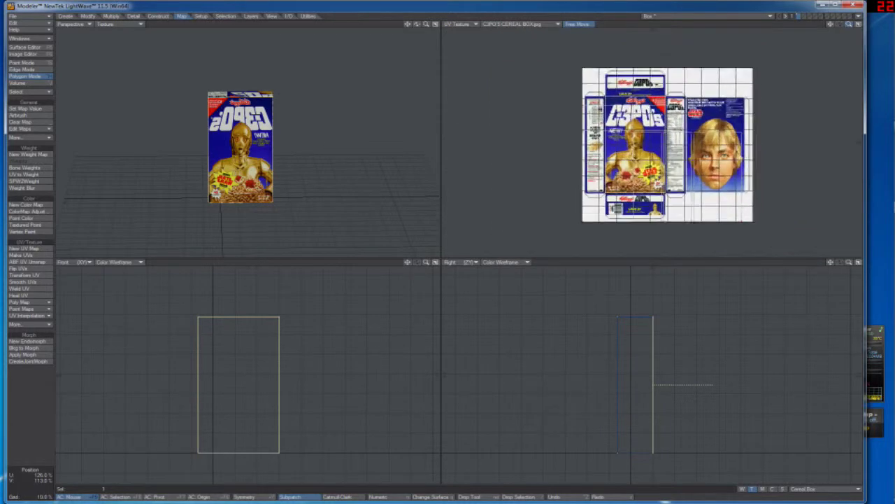
scroll(652, 144, "up", 4)
mouse_move(849, 23)
left_mouse_down()
mouse_move(834, 23)
mouse_move(848, 24)
left_mouse_up()
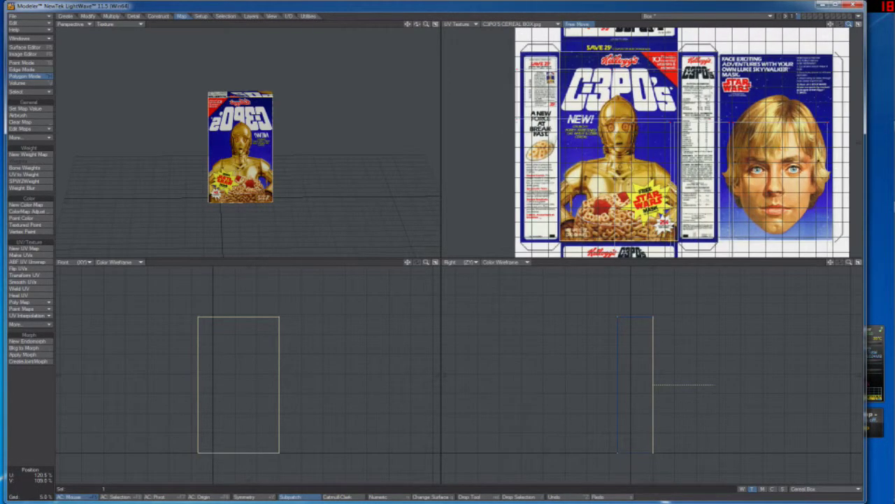
mouse_move(418, 25)
left_mouse_down()
mouse_move(418, 15)
mouse_move(382, 32)
mouse_move(273, 36)
mouse_move(316, 52)
mouse_move(374, 53)
mouse_move(439, 29)
mouse_move(412, 26)
left_mouse_up()
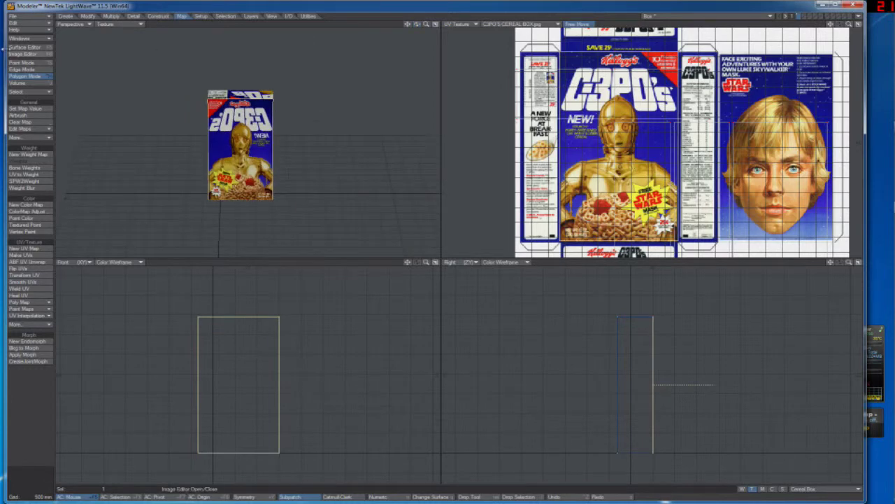
Set Width Tile and Height Tile to Reset in the Cereal surface's color texture and close both editors
left_click(26, 47)
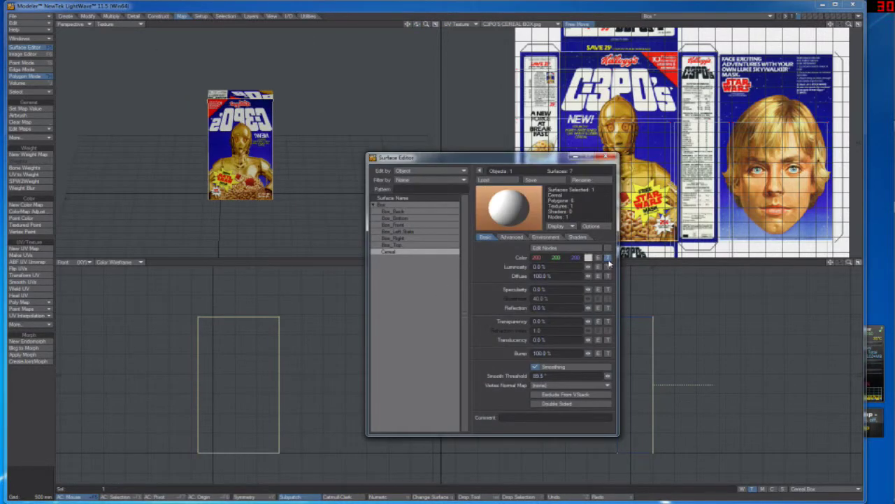
left_click(608, 257)
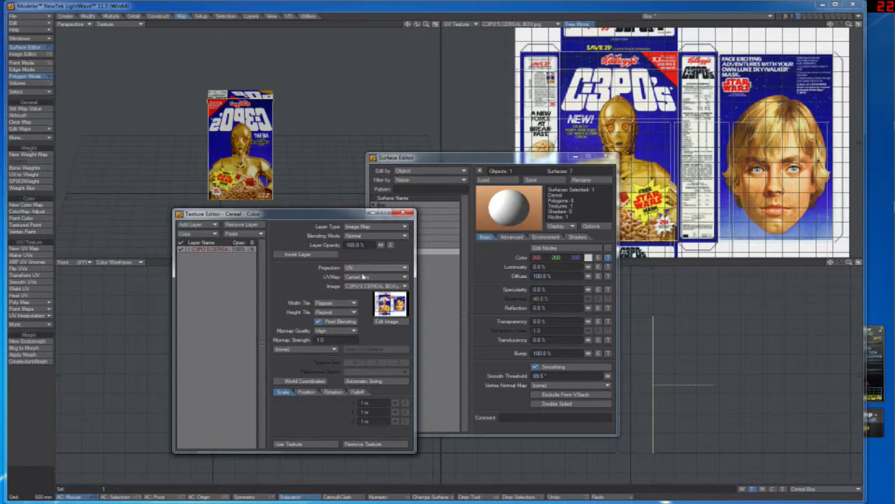
left_click(330, 303)
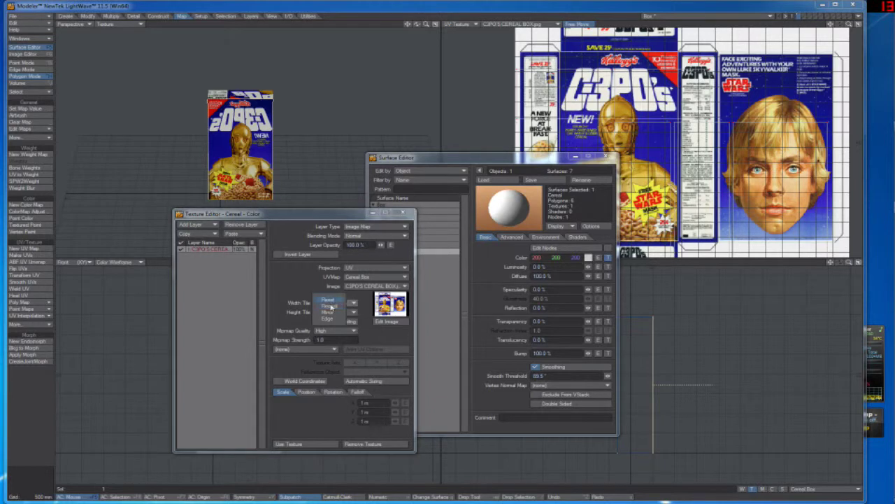
left_click(331, 303)
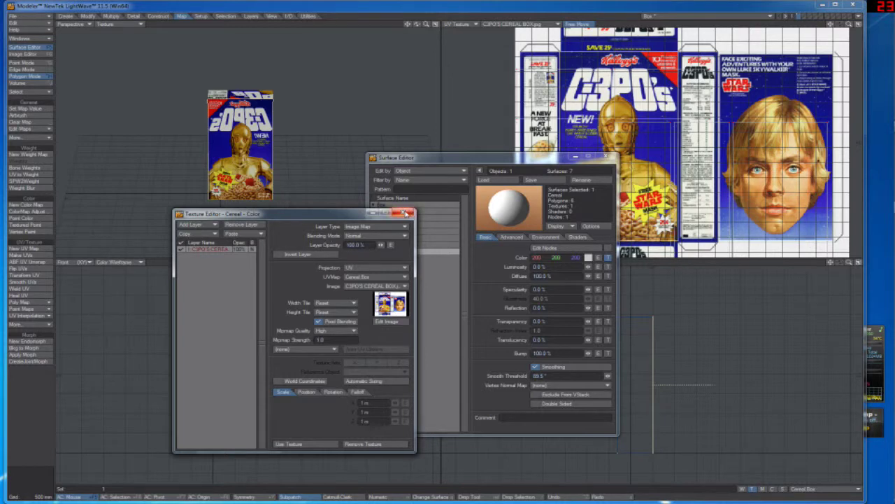
left_click(405, 212)
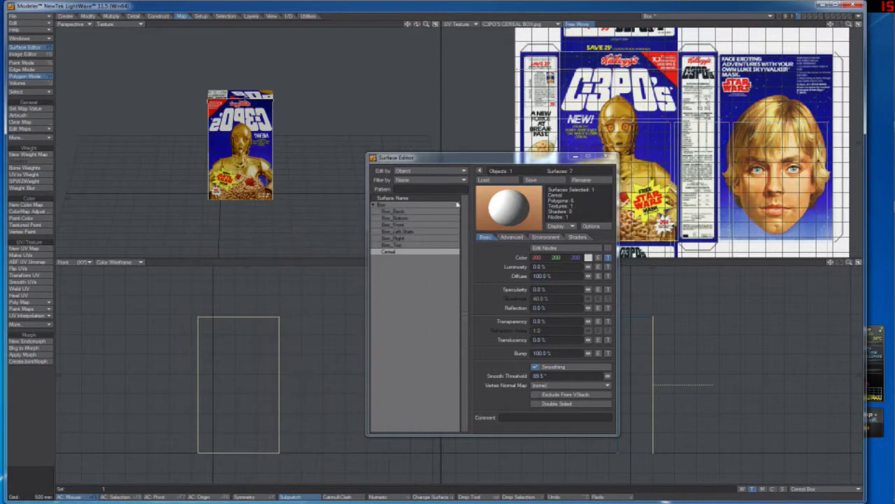
left_click(607, 156)
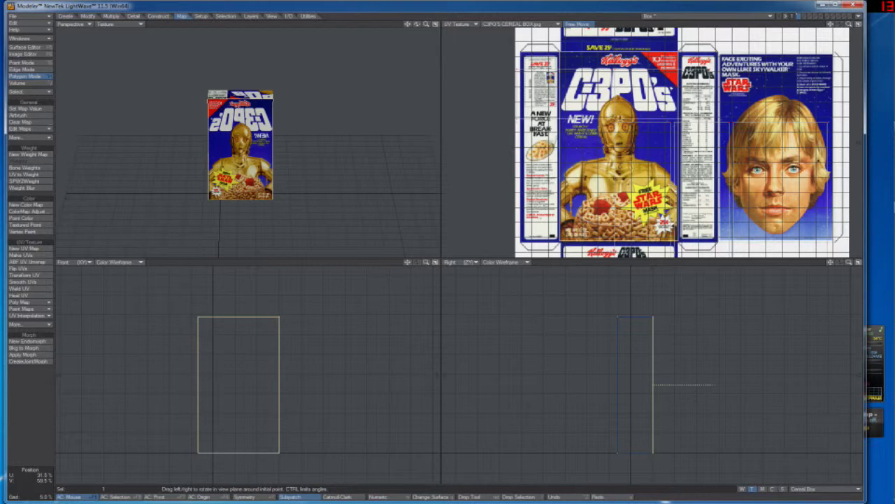
Try moving one vertical edge of the C3PO front face in Edge Mode, then undo the move and deselect the edge
left_click(626, 27)
key("space")
key("space")
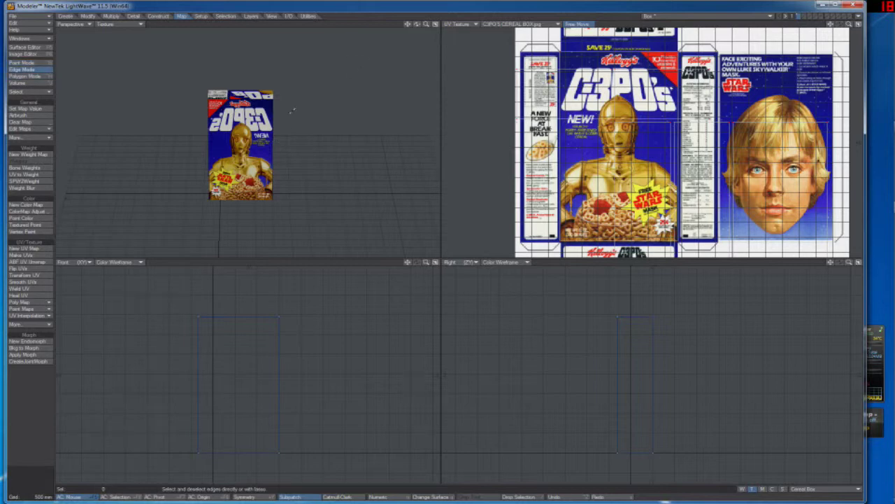
left_click_drag(417, 25, 431, 25)
left_click(275, 140)
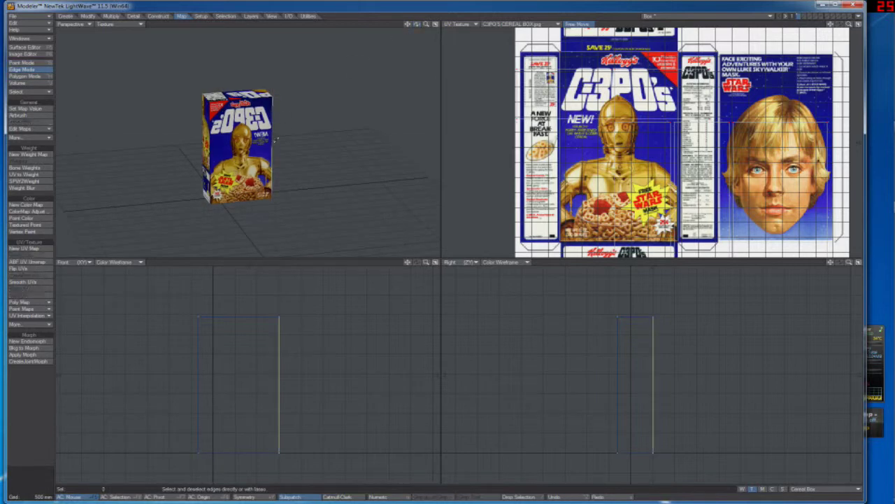
key("t")
left_click_drag(647, 132, 632, 131)
left_click_drag(503, 119, 477, 117)
left_click_drag(565, 120, 552, 119)
key("ctrl+z")
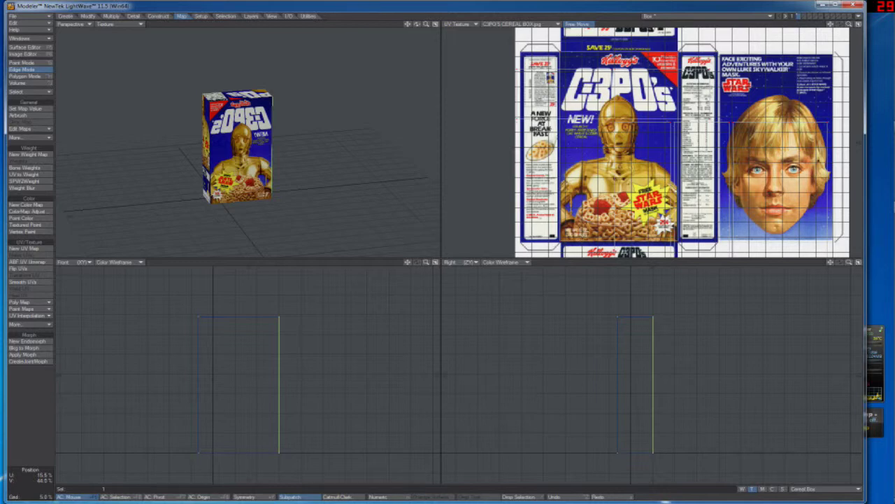
key("space")
key("space")
key("space")
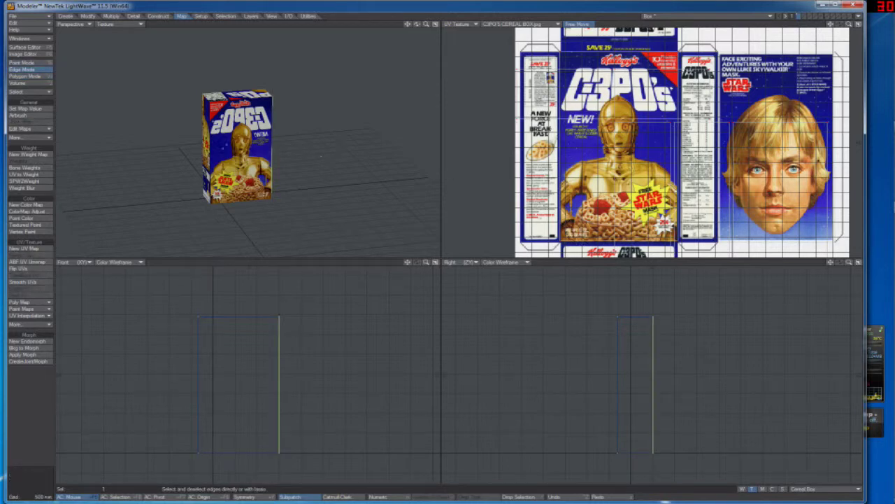
key("space")
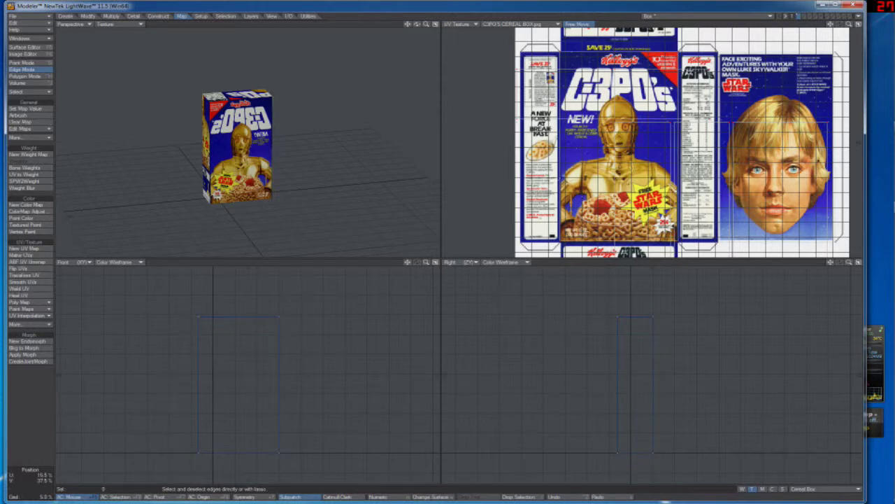
In Point Mode, move the two UV points along one side of the front face to align with the C3PO panel's edge
key("space")
key("space")
left_click_drag(678, 78, 678, 52)
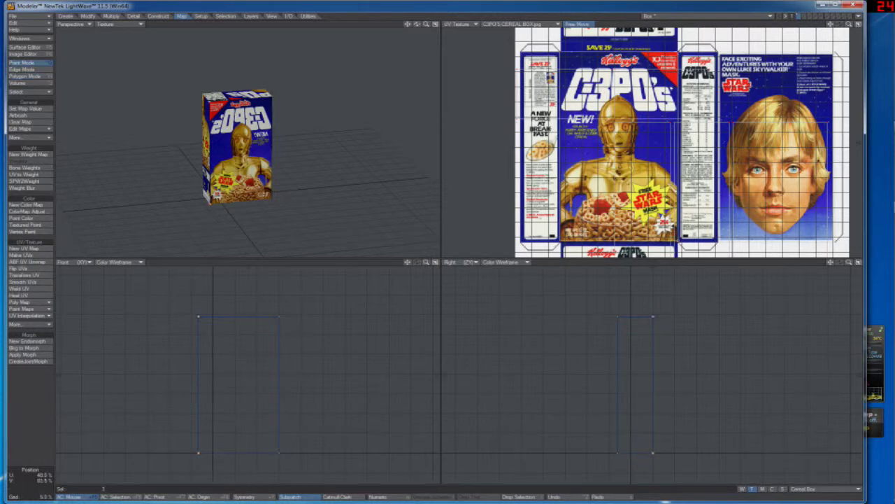
key("t")
mouse_move(696, 87)
left_mouse_down()
mouse_move(671, 86)
mouse_move(710, 86)
mouse_move(694, 91)
left_mouse_up()
left_click_drag(651, 241, 650, 242)
left_click_drag(694, 90, 692, 90)
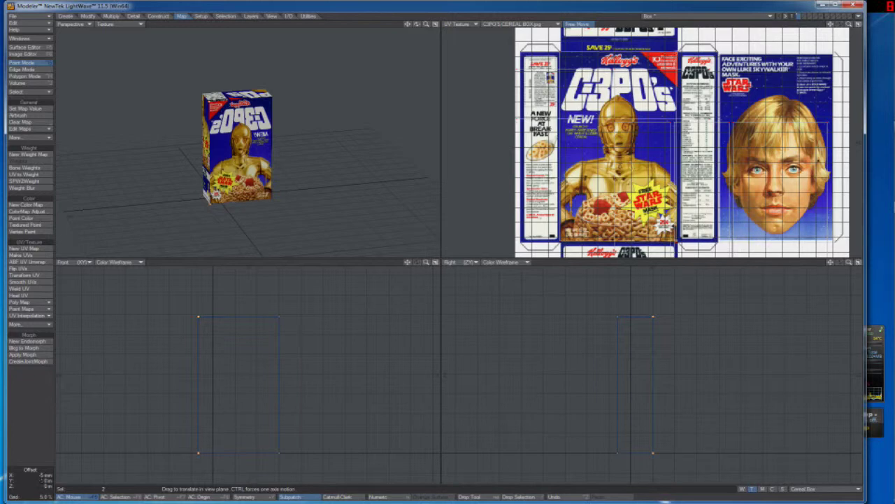
key("space")
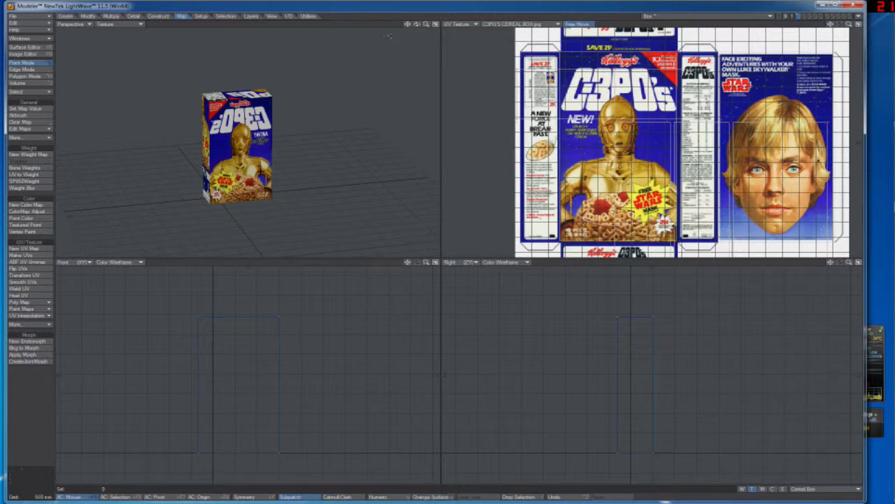
Select all the box's polygons, try rotating the whole box in the Perspective view, and undo the rotation
mouse_move(416, 24)
left_mouse_down()
mouse_move(308, 30)
mouse_move(412, 29)
left_mouse_up()
key("space")
key("space")
mouse_move(250, 295)
right_mouse_down()
mouse_move(191, 481)
mouse_move(125, 322)
right_mouse_up()
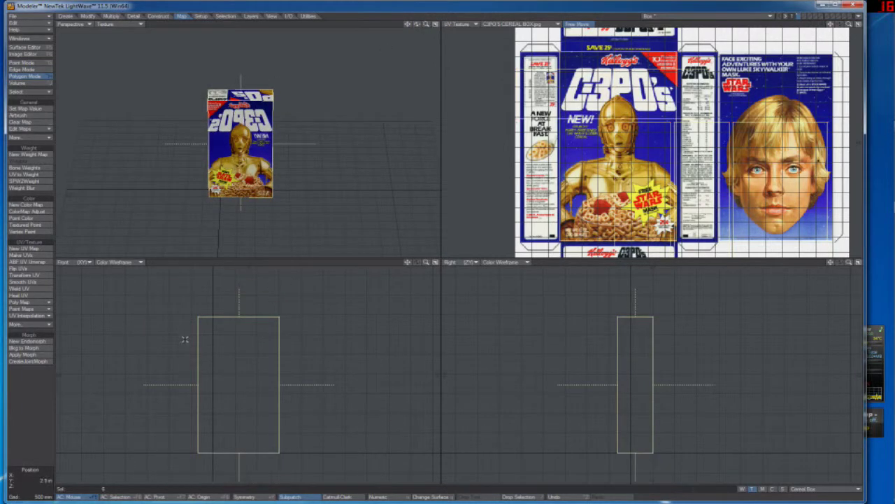
key("y")
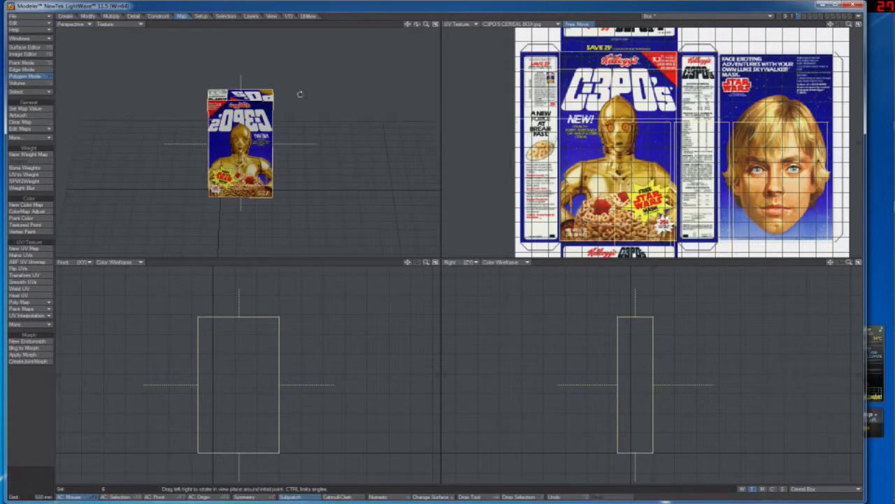
left_click_drag(245, 171, 221, 172)
left_click_drag(260, 203, 247, 171)
key("u")
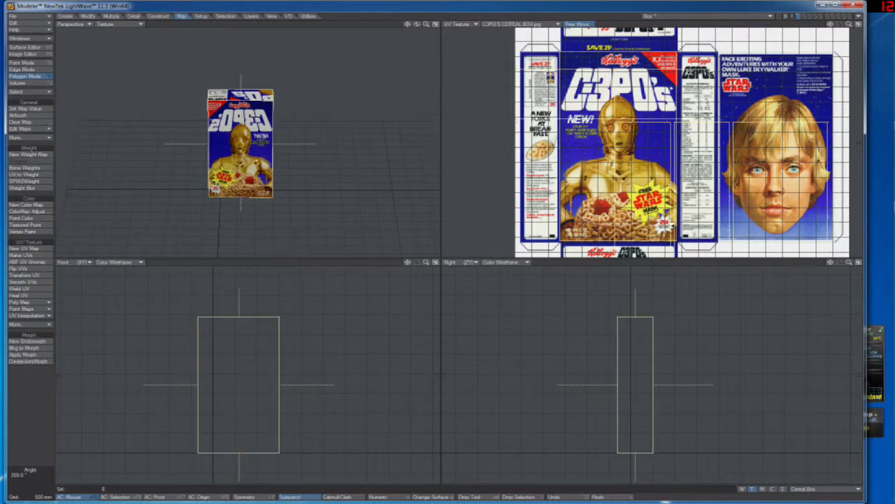
Select only the narrow side face beside the C3PO front and move its UVs onto the A NEW FORCE AT BREAKFAST panel
left_click_drag(414, 25, 437, 31)
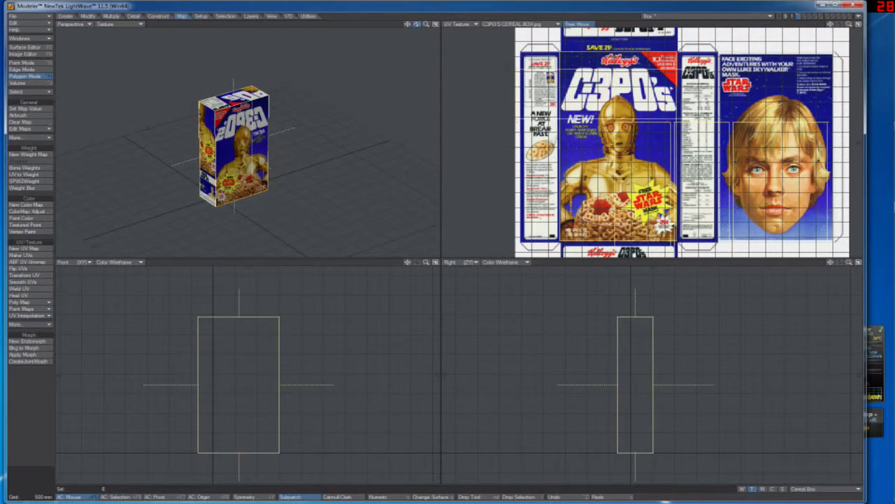
left_click(372, 25)
left_click(372, 25)
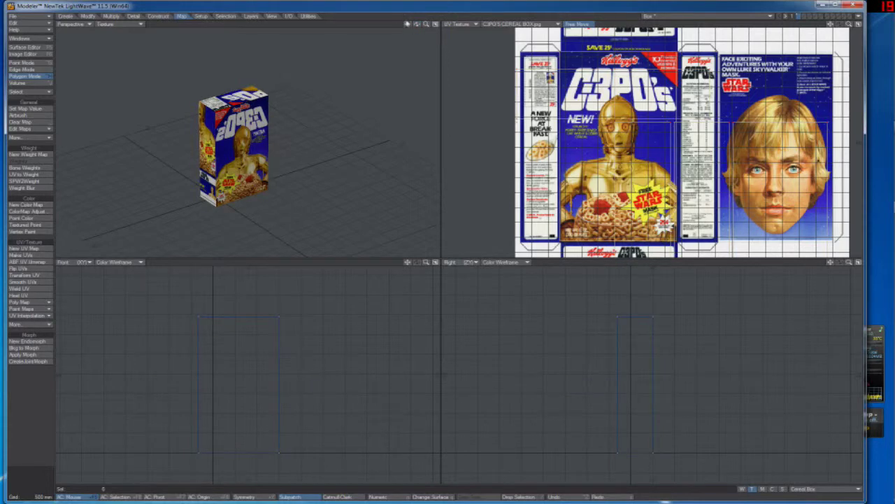
mouse_move(416, 25)
left_mouse_down()
mouse_move(424, 26)
mouse_move(402, 17)
mouse_move(408, 25)
left_mouse_up()
left_click(231, 148)
key("t")
left_click_drag(650, 175, 569, 102)
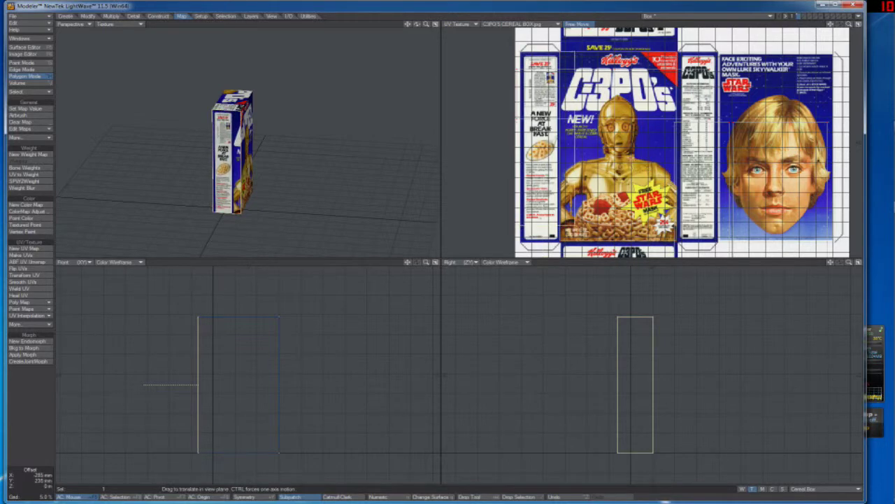
Scale the narrow side face's UVs horizontally to about 72% to fit the A NEW FORCE AT BREAKFAST panel
key("h")
left_click_drag(521, 149, 501, 149, "ctrl")
left_click_drag(558, 131, 556, 131)
left_click_drag(495, 149, 493, 149, "ctrl")
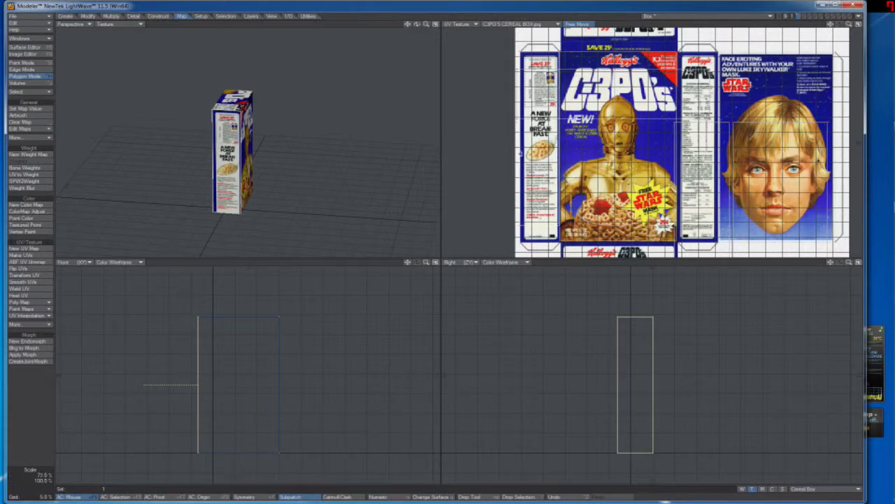
Fine-tune the narrow side face's UVs over the A NEW FORCE AT BREAKFAST panel and deselect the face
mouse_move(539, 48)
left_mouse_down()
mouse_move(540, 62)
mouse_move(549, 50)
mouse_move(541, 59)
left_mouse_up()
key("t")
left_click_drag(536, 114, 537, 111)
left_click_drag(541, 59, 542, 59)
key("space")
key("slash")
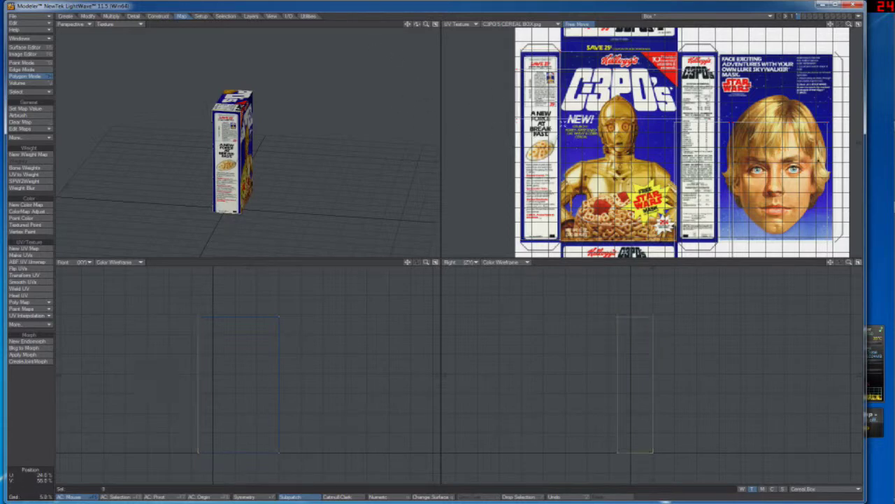
Select the box's wide back face, move its UVs onto the Luke Skywalker mask panel, and deselect the face
mouse_move(417, 24)
left_mouse_down()
mouse_move(392, 23)
mouse_move(417, 14)
mouse_move(411, 30)
left_mouse_up()
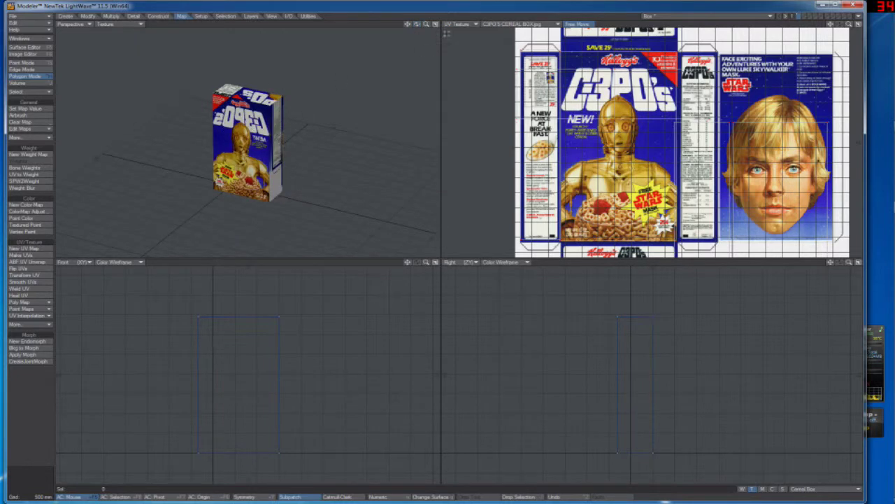
left_click_drag(417, 23, 511, 79)
left_click_drag(780, 112, 768, 163)
key("t")
left_click_drag(780, 245, 769, 176)
mouse_move(417, 24)
left_mouse_down()
mouse_move(482, 42)
mouse_move(435, 23)
left_mouse_up()
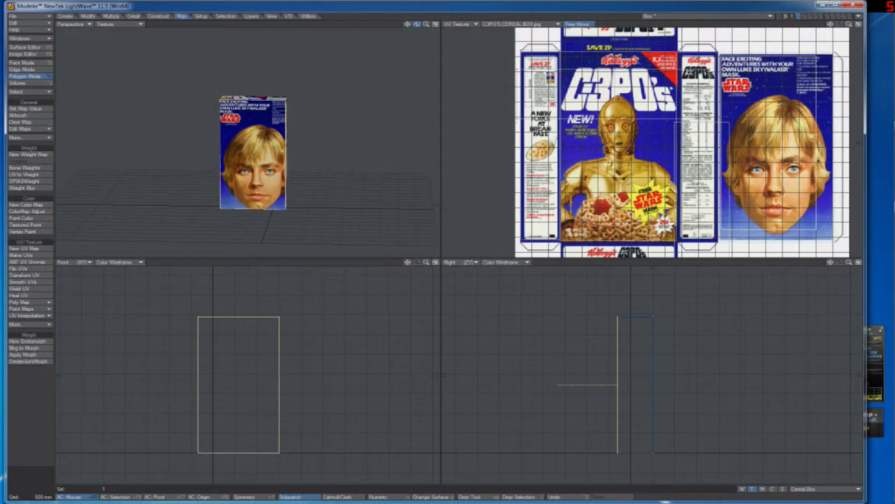
key("t")
mouse_move(805, 138)
left_mouse_down()
mouse_move(631, 133)
mouse_move(840, 139)
mouse_move(810, 138)
left_mouse_up()
key("space")
key("slash")
Flip the C3PO front polygon and make the Cereal surface Double Sided, leaving the polygon deselected
left_click_drag(417, 23, 370, 40)
left_click(251, 143)
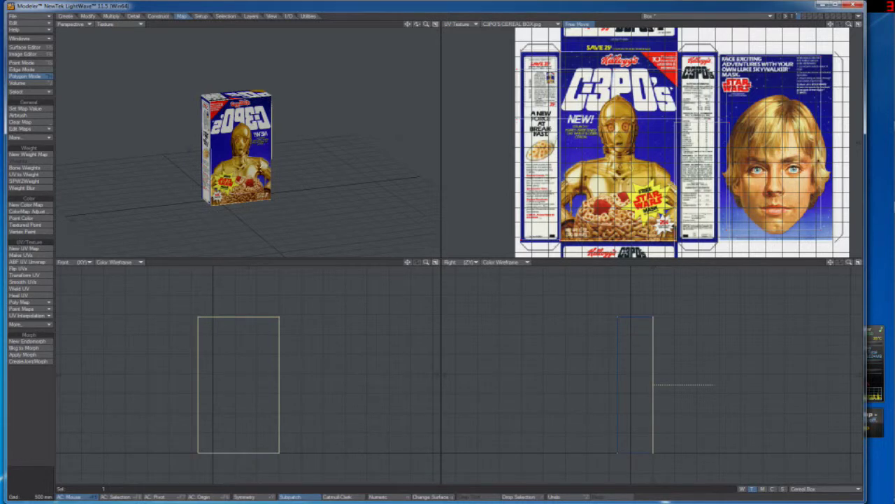
key("f")
left_click(25, 47)
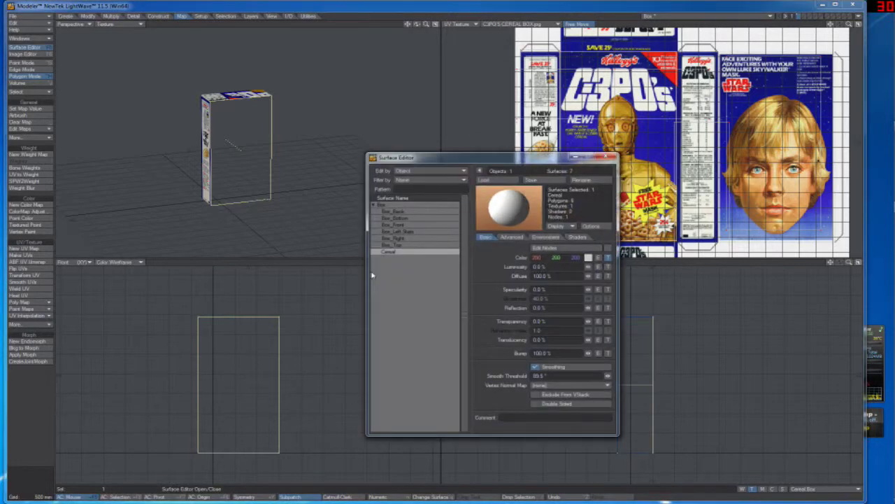
left_click(552, 405)
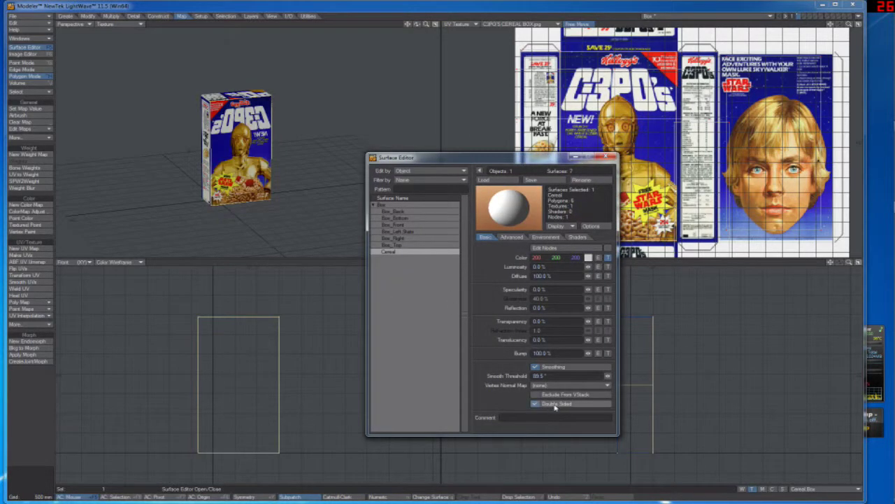
left_click(606, 157)
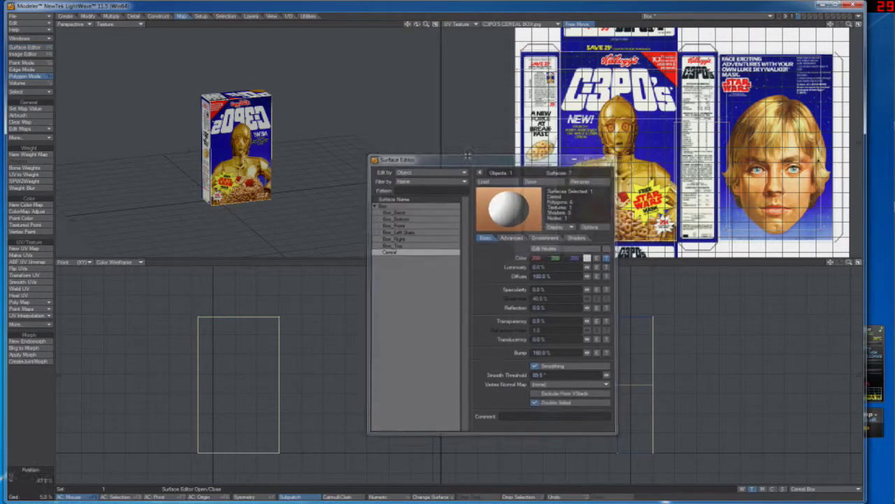
key("slash")
Examine the textured box from several angles and distances to check the artwork on each face
left_click_drag(417, 25, 596, 152)
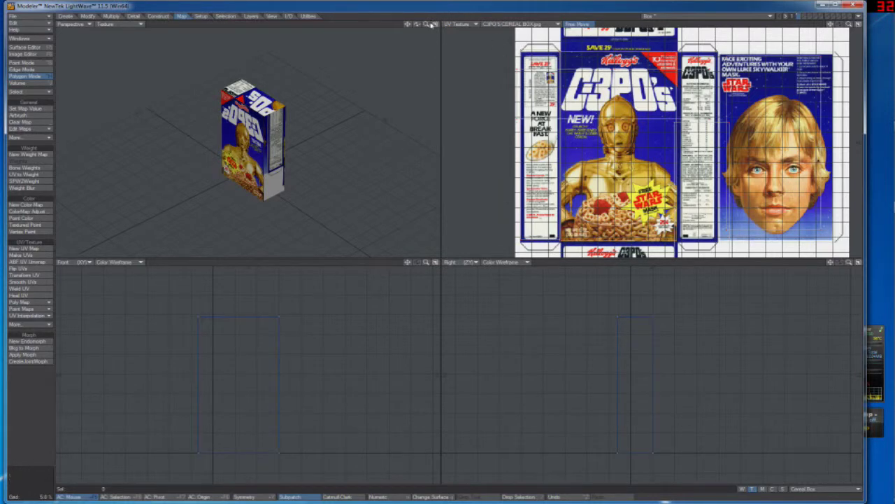
mouse_move(417, 24)
left_mouse_down()
mouse_move(504, 10)
mouse_move(437, 17)
mouse_move(433, 63)
mouse_move(465, 59)
mouse_move(398, 49)
mouse_move(415, 26)
left_mouse_up()
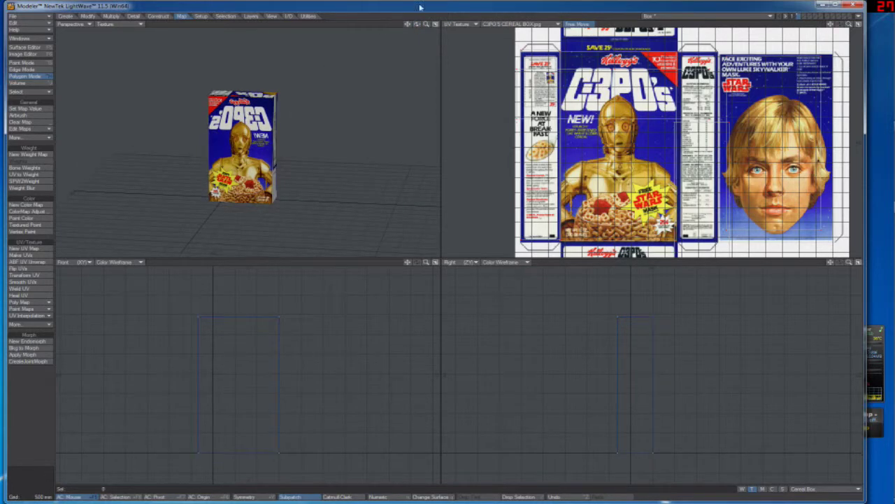
mouse_move(426, 24)
left_mouse_down()
mouse_move(483, 25)
mouse_move(441, 26)
left_mouse_up()
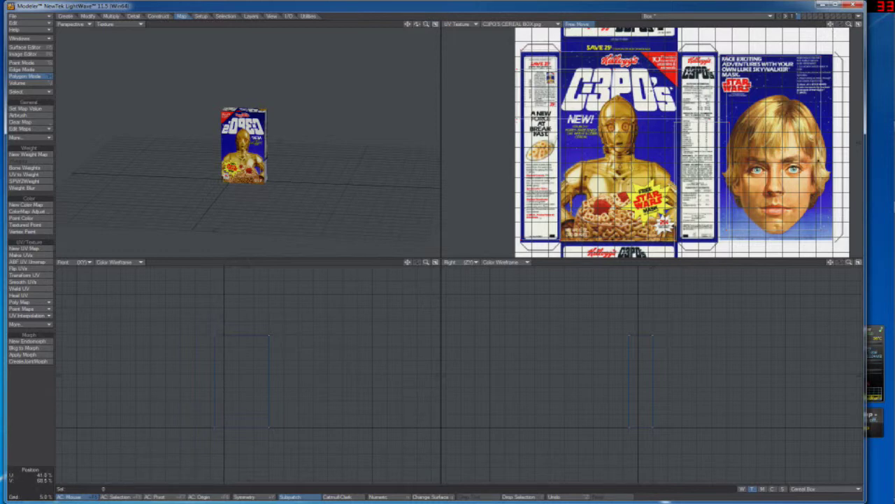
left_click_drag(510, 100, 532, 101)
left_click(497, 102)
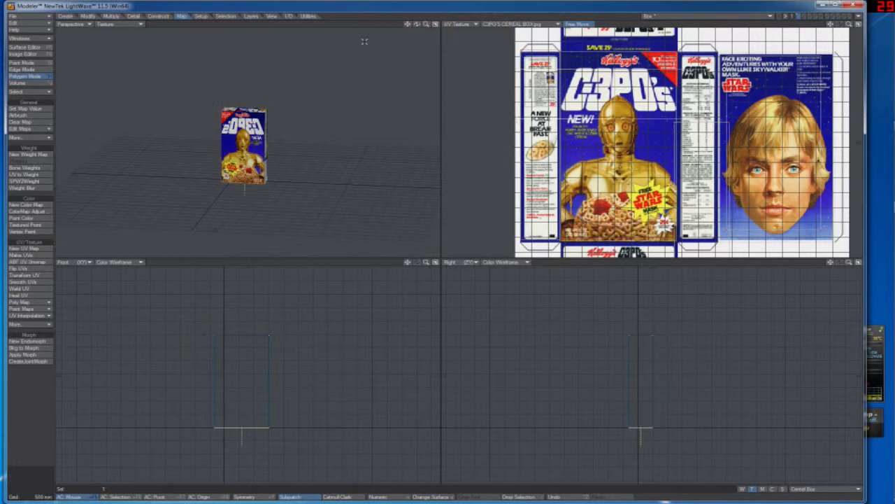
mouse_move(417, 24)
left_mouse_down()
mouse_move(489, 25)
mouse_move(448, 25)
mouse_move(435, 29)
mouse_move(459, 26)
mouse_move(417, 40)
left_mouse_up()
left_click_drag(521, 39, 359, 27)
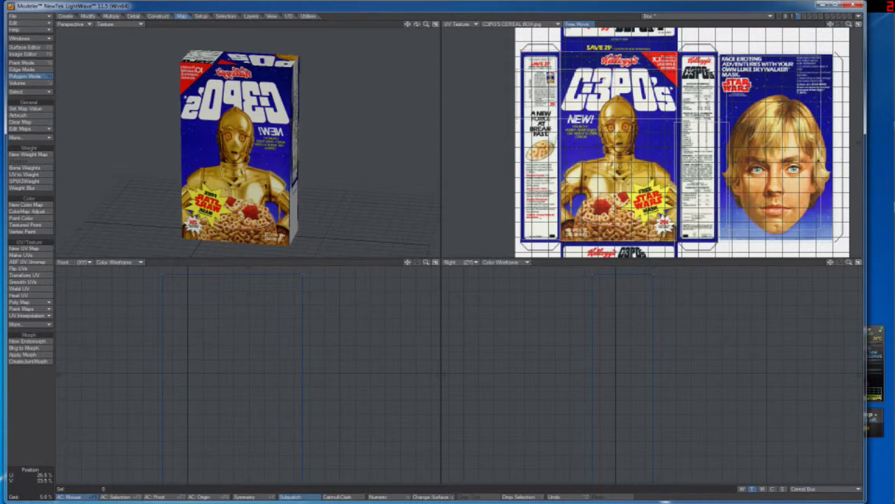
left_click_drag(417, 24, 416, 26)
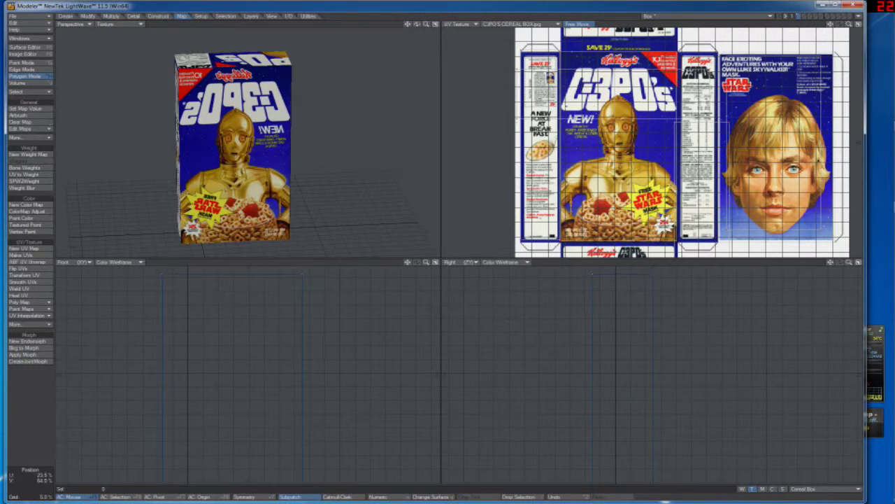
left_click_drag(417, 24, 364, 46)
left_click_drag(298, 93, 247, 77)
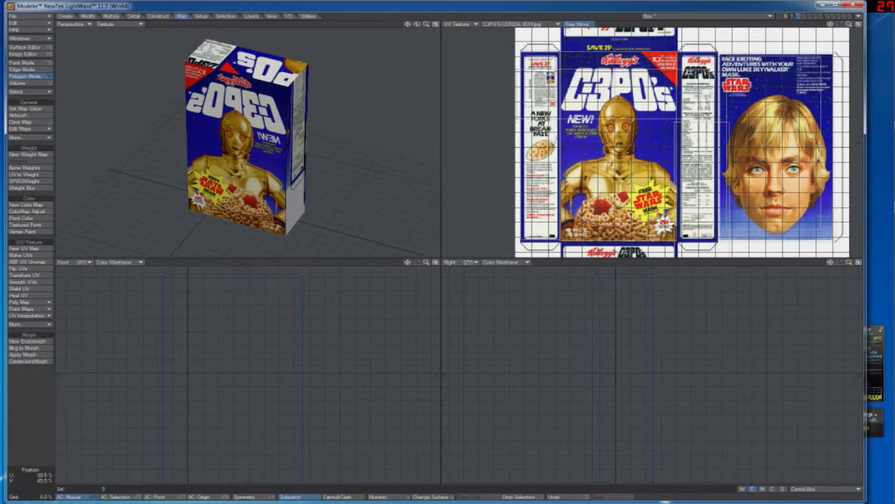
double_click(256, 151)
left_click_drag(418, 25, 403, 27)
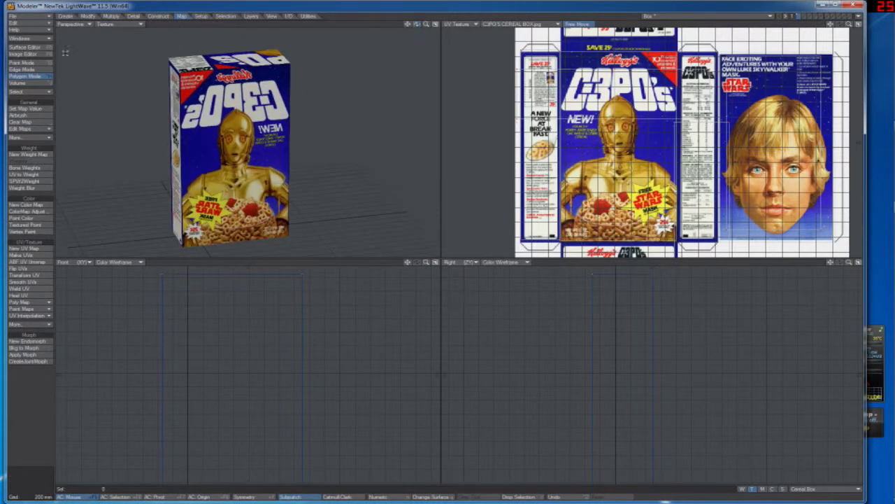
Set the projection of the Cereal surface's color texture layer to Planar
left_click(28, 47)
left_click(399, 245)
left_click(401, 238)
left_click(392, 251)
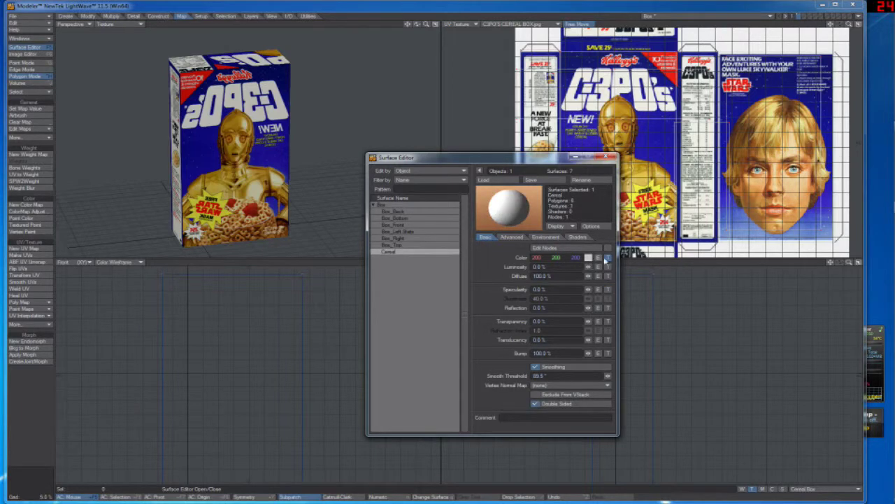
left_click(608, 257)
left_click_drag(278, 219, 384, 208)
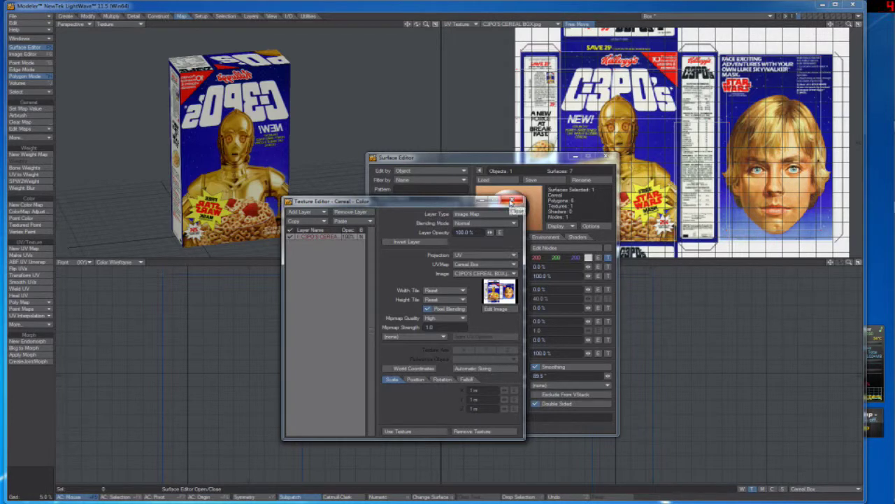
left_click(483, 255)
left_click(473, 225)
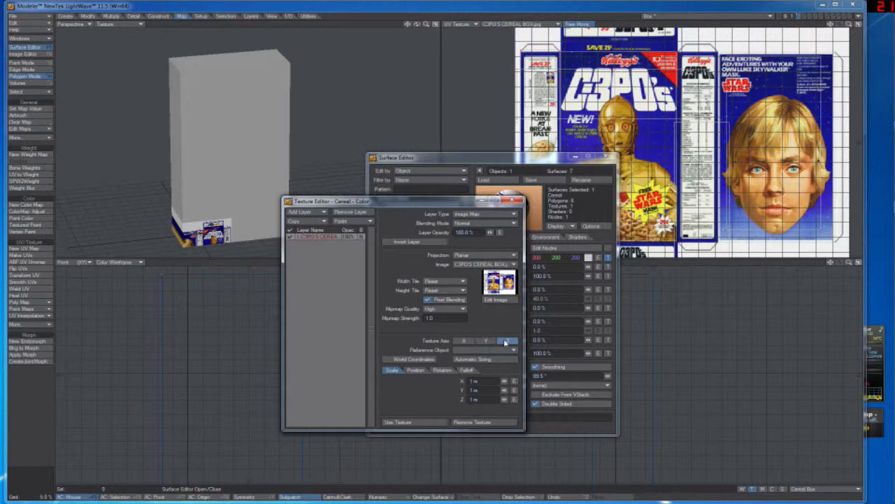
Add five more Image Map layers to the Cereal color texture and go through them in the layer list
left_click(306, 212)
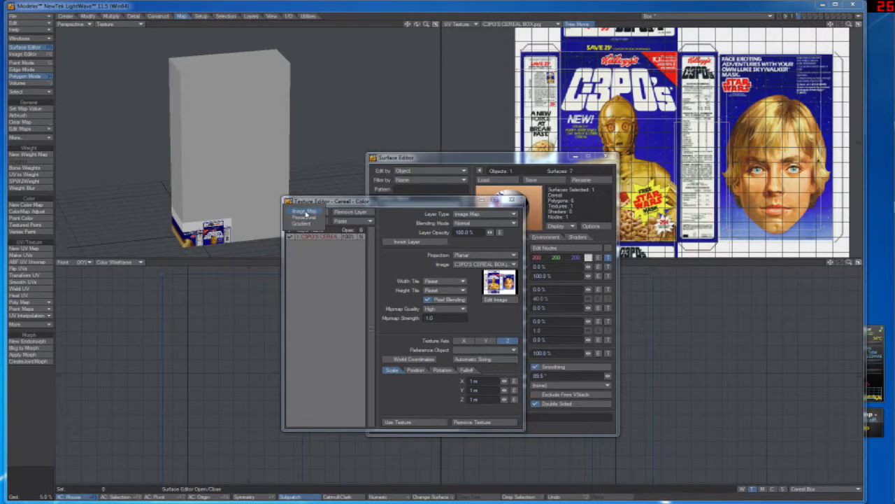
left_click(306, 213)
left_click(305, 213)
left_click(306, 213)
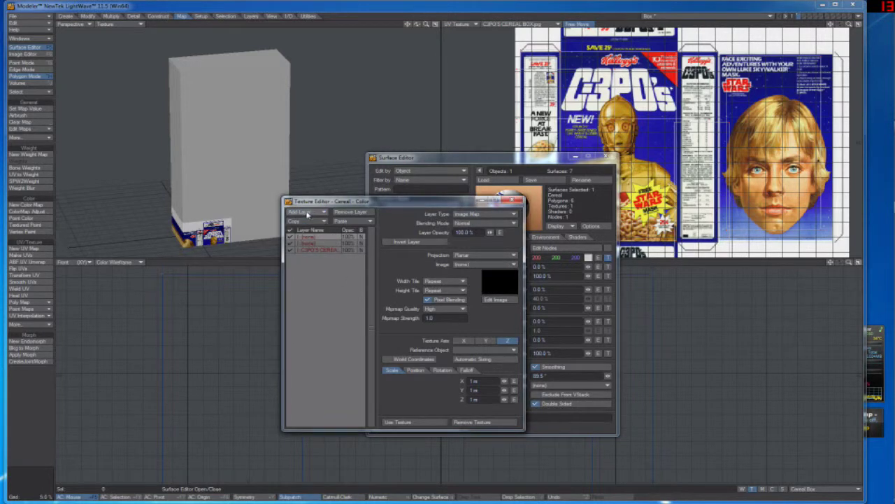
left_click(306, 212)
left_click(306, 213)
left_click(306, 212)
left_click(306, 213)
left_click(308, 214)
left_click(309, 214)
left_click(313, 270)
left_click(315, 263)
left_click(314, 257)
left_click(314, 251)
left_click(314, 244)
left_click(313, 238)
Assign C3PO'S CEREAL BOX.jpg as the image of each of the five new texture layers
left_click(311, 265)
left_click(483, 265)
left_click(465, 274)
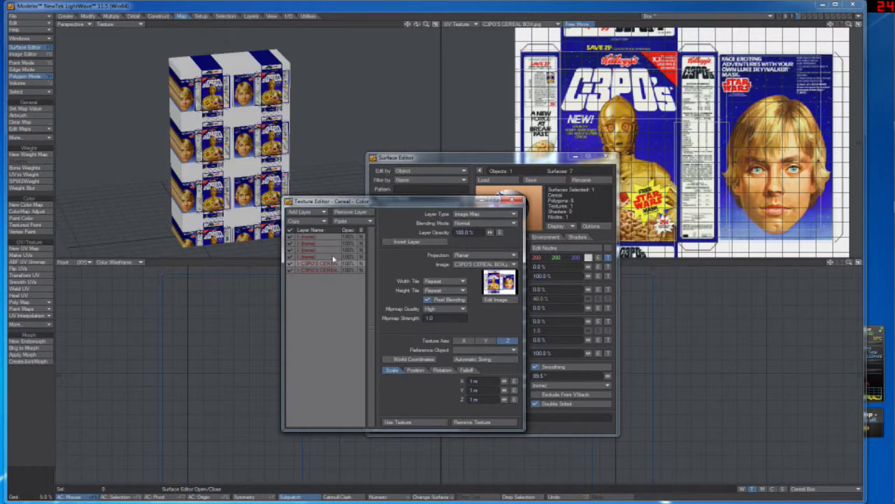
left_click(483, 266)
left_click(468, 275)
left_click(337, 251)
left_click(481, 266)
left_click(478, 279)
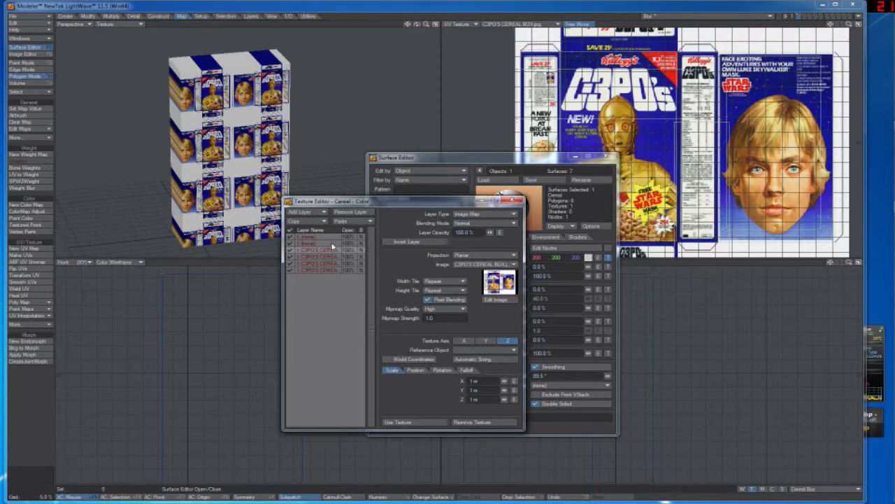
left_click(334, 243)
left_click(474, 272)
left_click(472, 278)
left_click(336, 241)
left_click(461, 273)
left_click(462, 274)
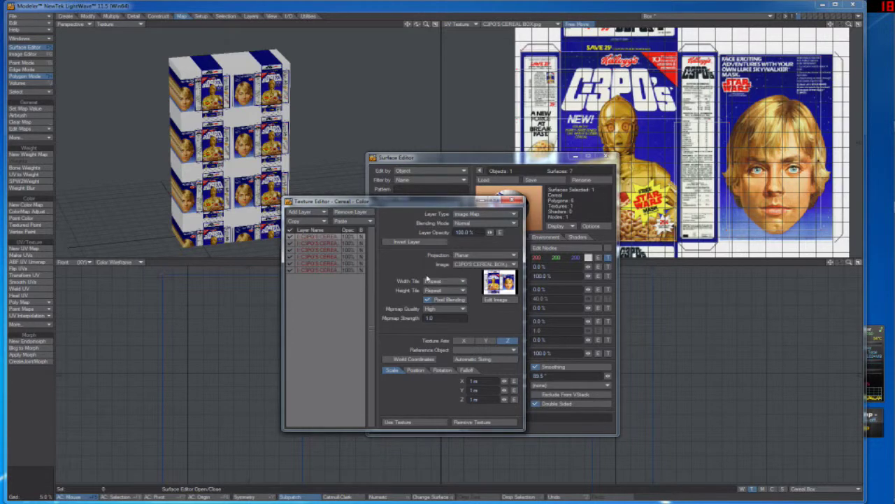
Set Width Tile and Height Tile to Reset on each of the new image layers
left_click(331, 244)
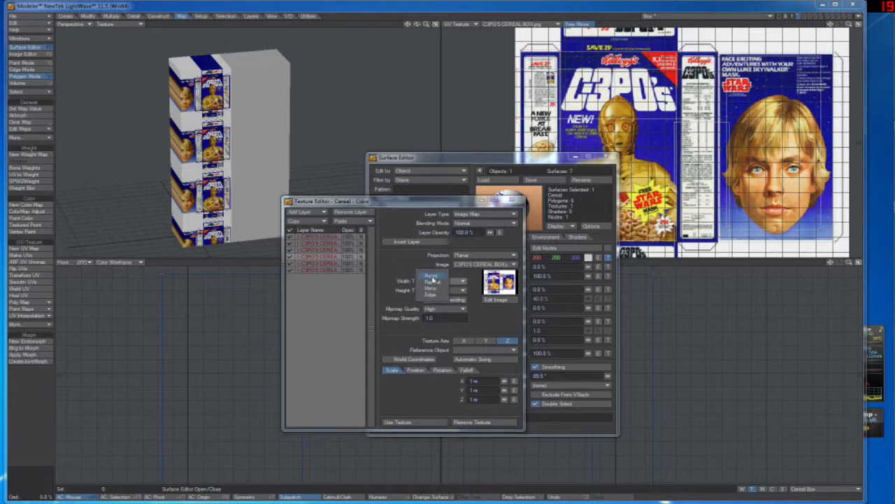
left_click(433, 281)
left_click(439, 285)
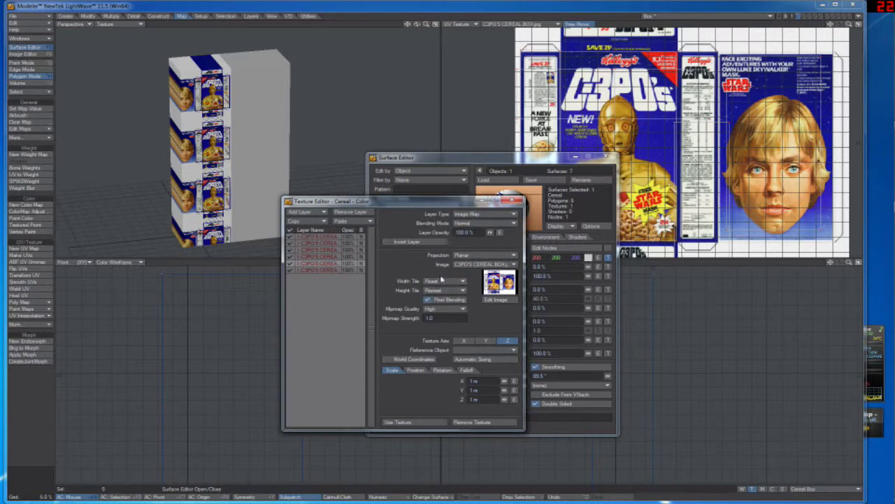
left_click(451, 290)
left_click(452, 284)
left_click_drag(480, 203, 331, 230)
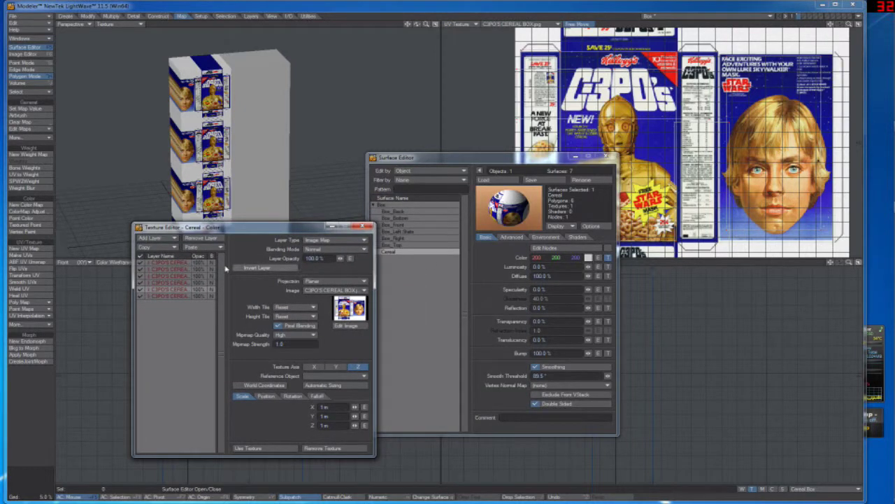
left_click(292, 316)
left_click(287, 321)
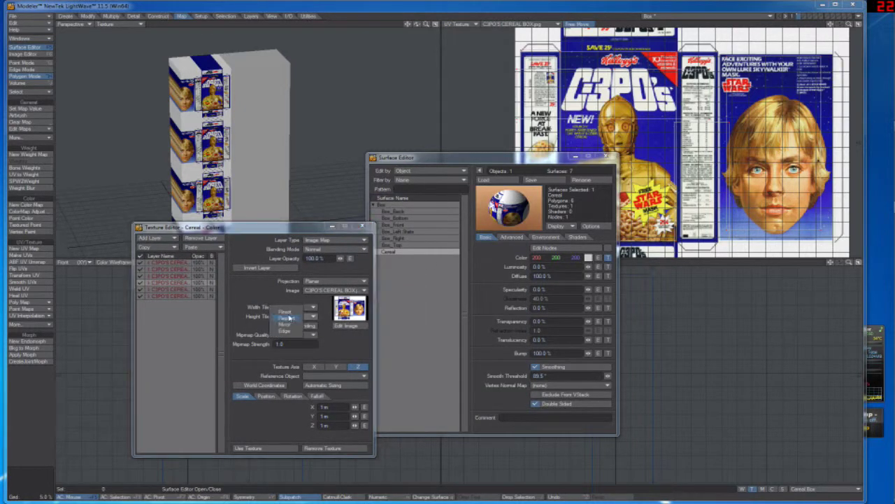
left_click(282, 309)
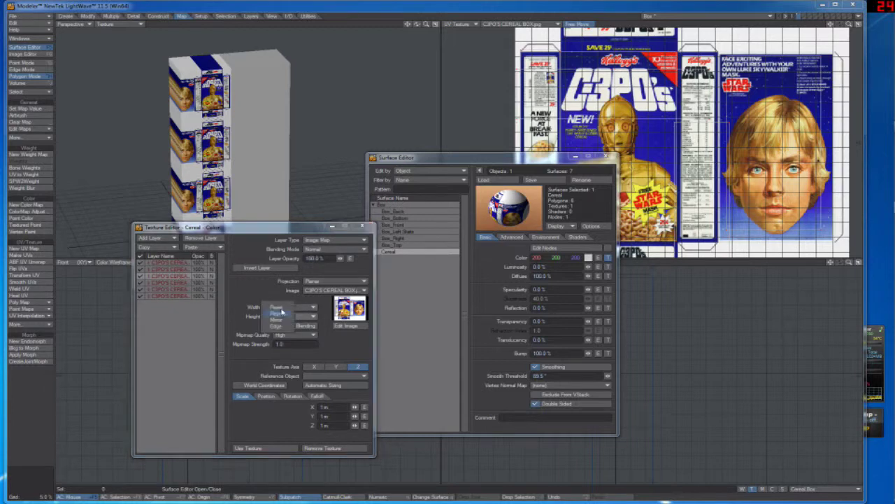
left_click(278, 309)
left_click(285, 319)
left_click(286, 309)
left_click(166, 264)
left_click(292, 317)
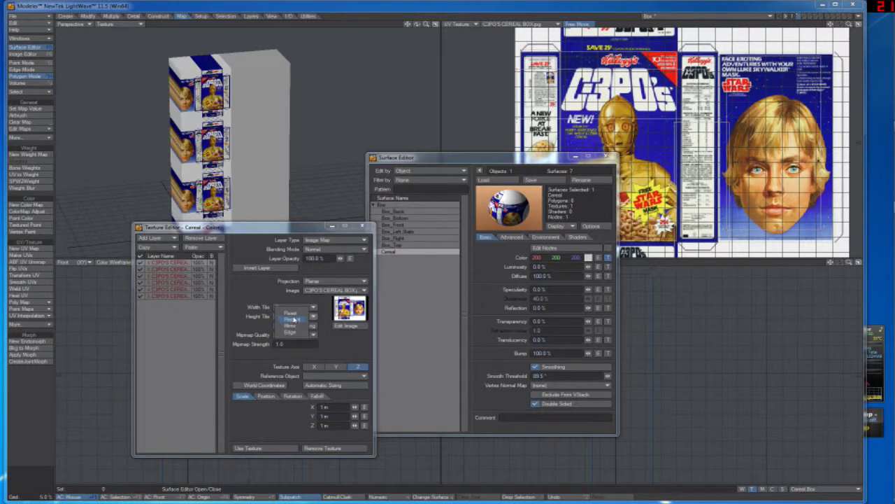
left_click(294, 313)
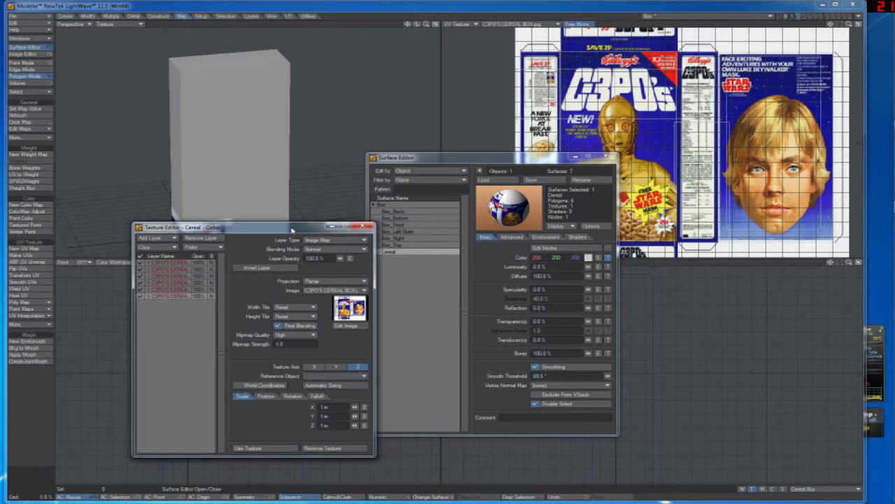
Raise the uppermost layer's Y position to shift its planar image up to the middle of the box
left_click_drag(286, 229, 604, 158)
left_click(584, 325)
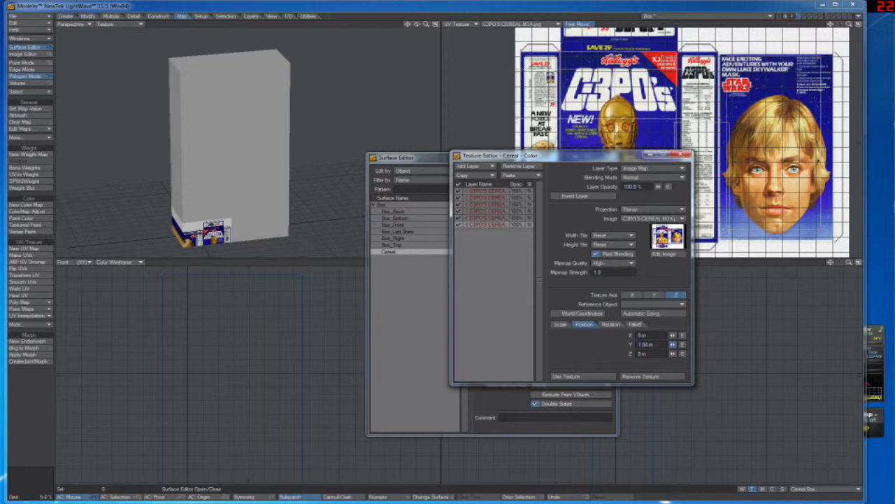
mouse_move(673, 345)
left_mouse_down()
mouse_move(673, 354)
mouse_move(664, 335)
mouse_move(673, 346)
left_mouse_up()
Select the second texture layer and set its Blending Mode to PShop Overlay
left_click(496, 193)
left_click(512, 199)
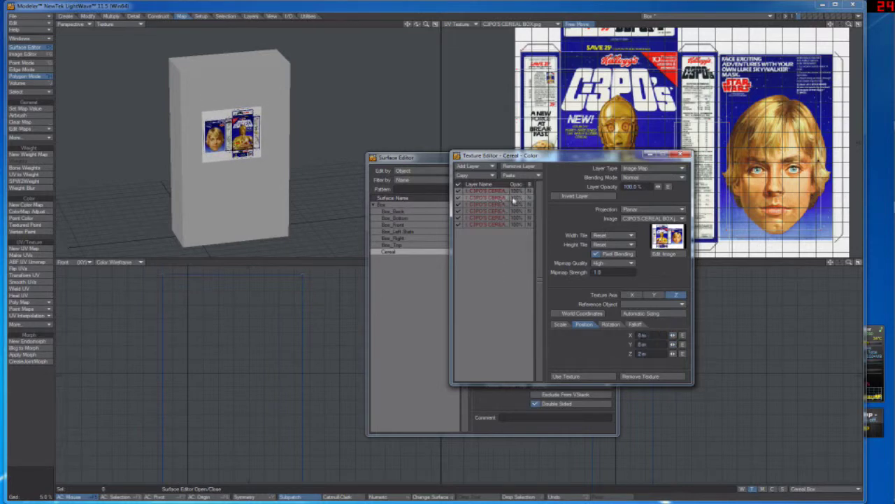
left_click(637, 179)
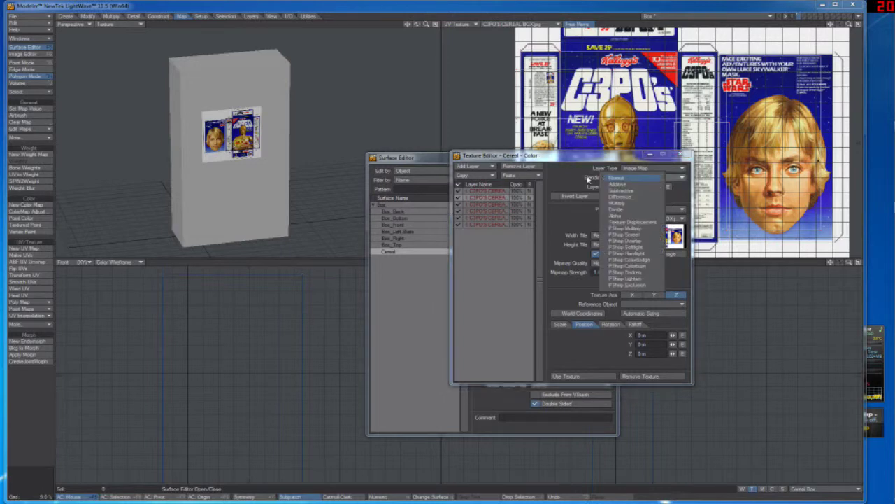
left_click(627, 184)
left_click(635, 180)
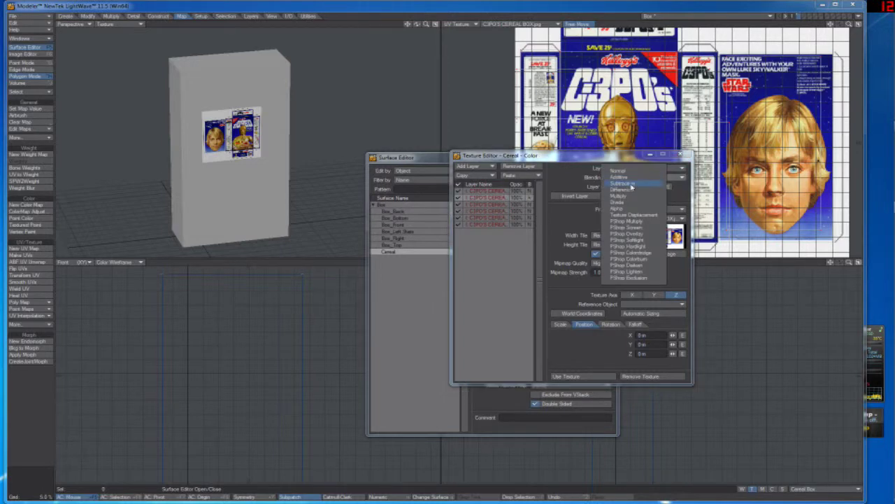
left_click(636, 237)
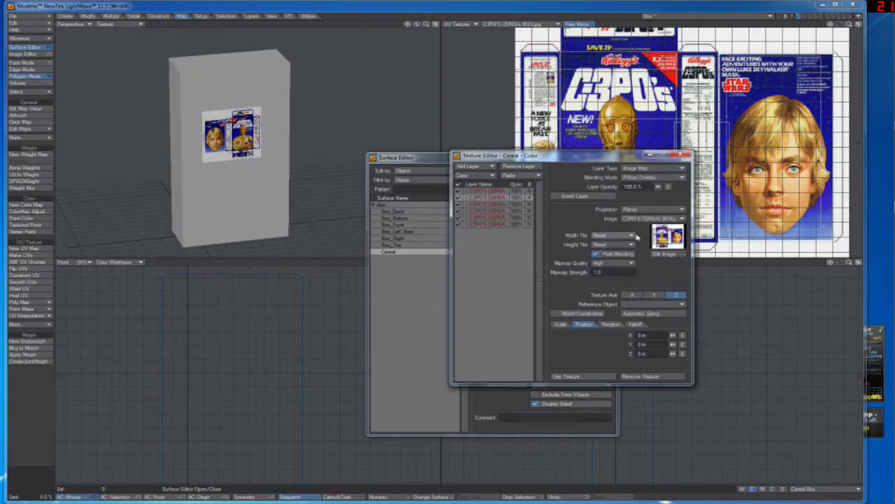
Set the second texture layer's Blending Mode to Normal and the perspective view's shading to Texture
left_click(638, 178)
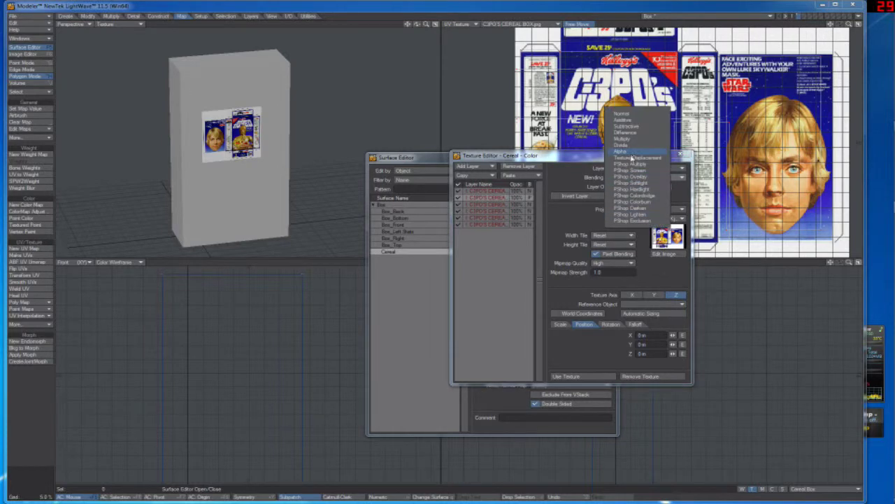
left_click(633, 113)
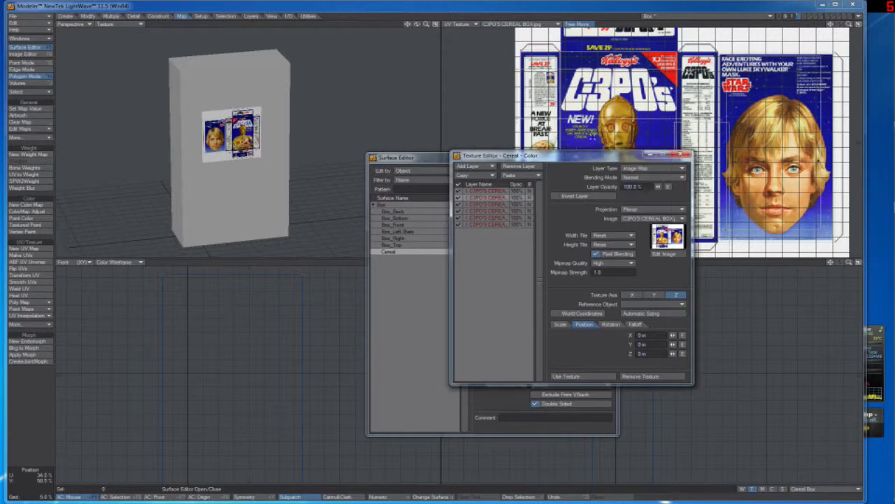
left_click(115, 24)
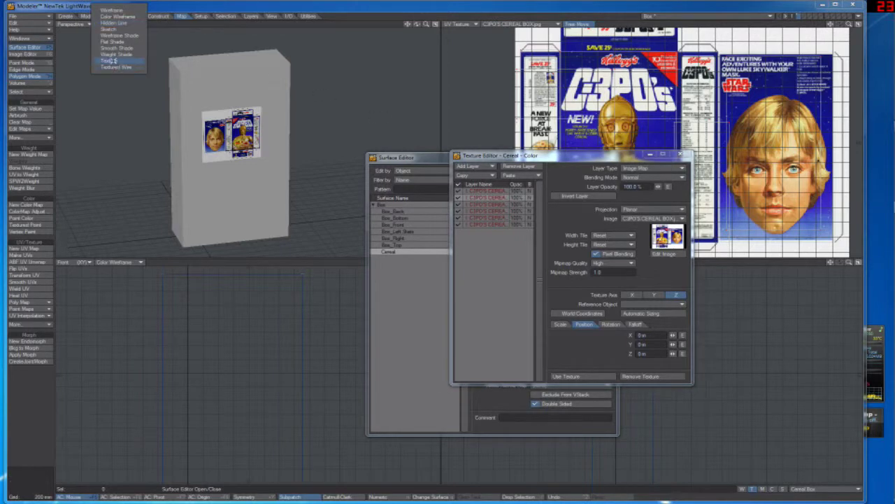
left_click(111, 61)
mouse_move(417, 25)
left_mouse_down()
mouse_move(364, 26)
mouse_move(417, 28)
left_mouse_up()
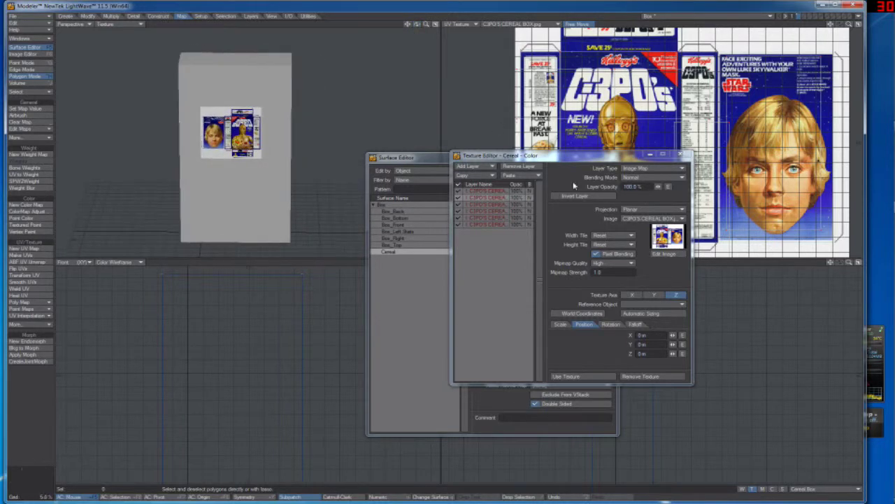
Try Multiply as the second texture layer's Blending Mode, and restore Normal
left_click(635, 179)
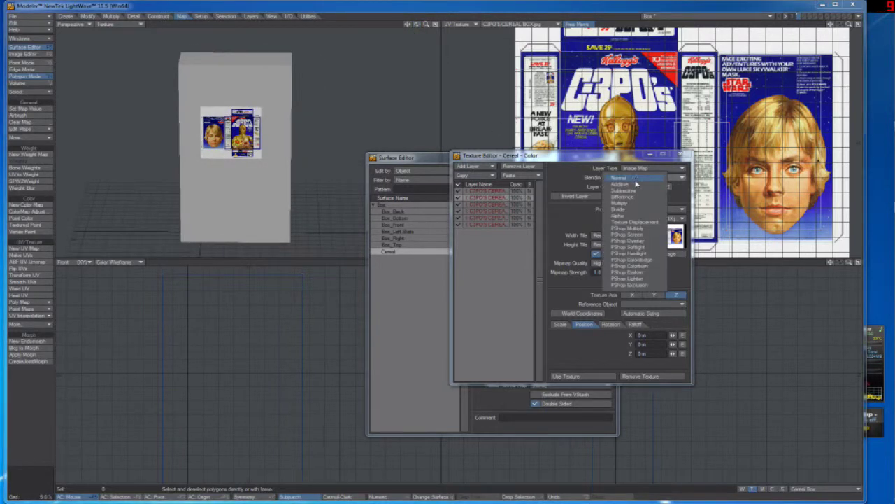
left_click(621, 203)
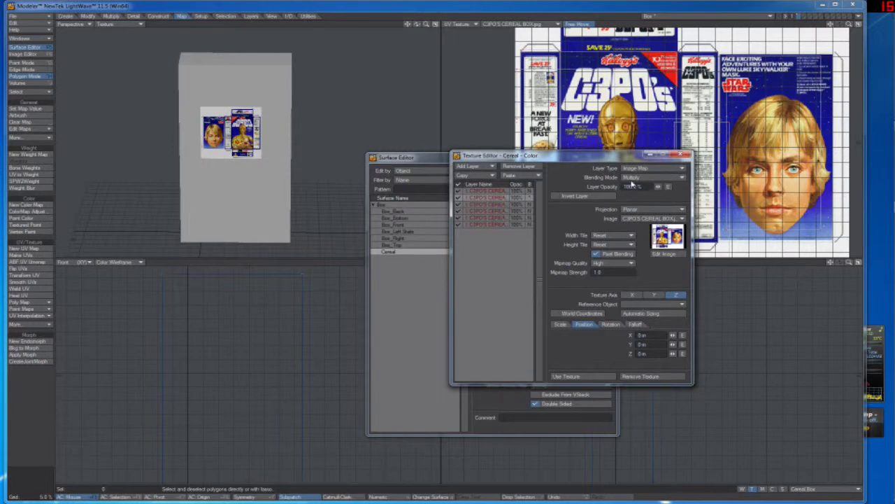
left_click(633, 178)
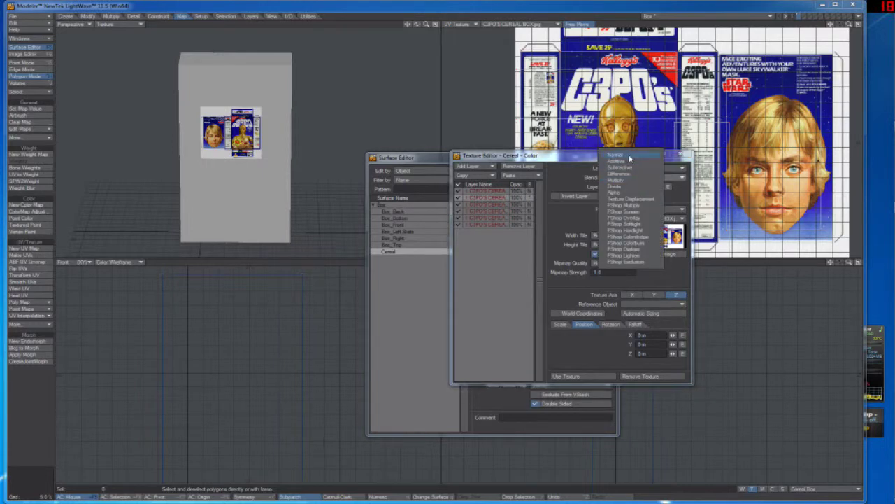
left_click(630, 160)
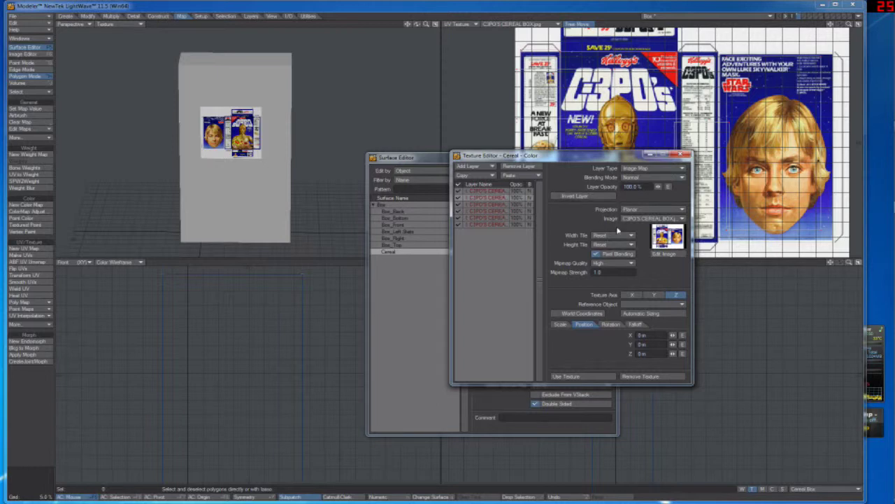
Accept the Cereal texture layers and review each of the box surfaces from Box_Top to Box_Back in the Surface Editor
left_click(568, 376)
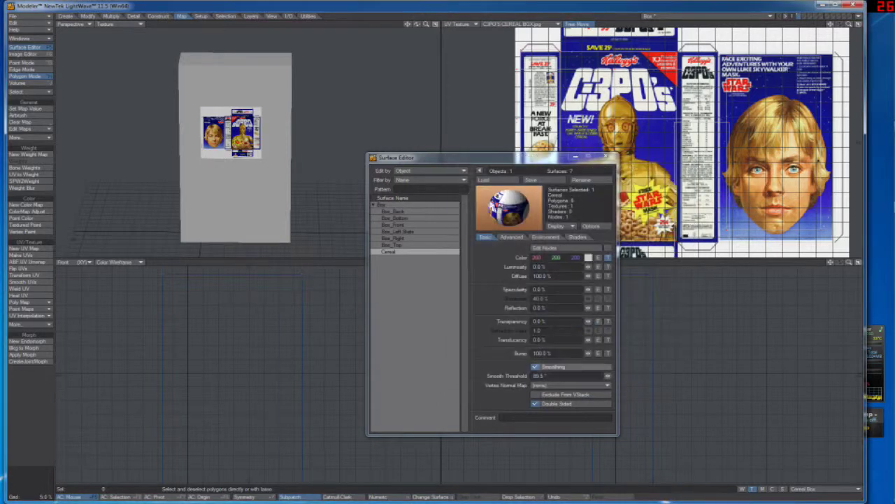
left_click(401, 245)
left_click(408, 238)
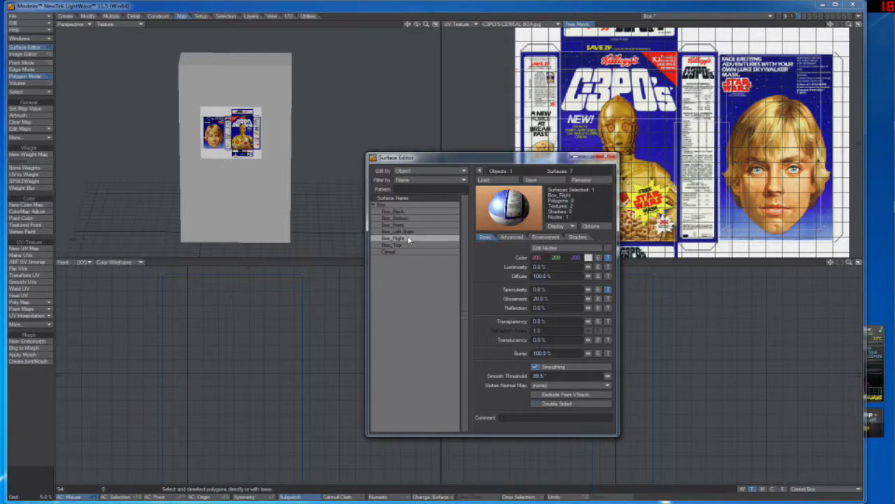
left_click(402, 232)
left_click(403, 224)
left_click(402, 218)
left_click(404, 210)
left_click_drag(501, 161, 377, 166)
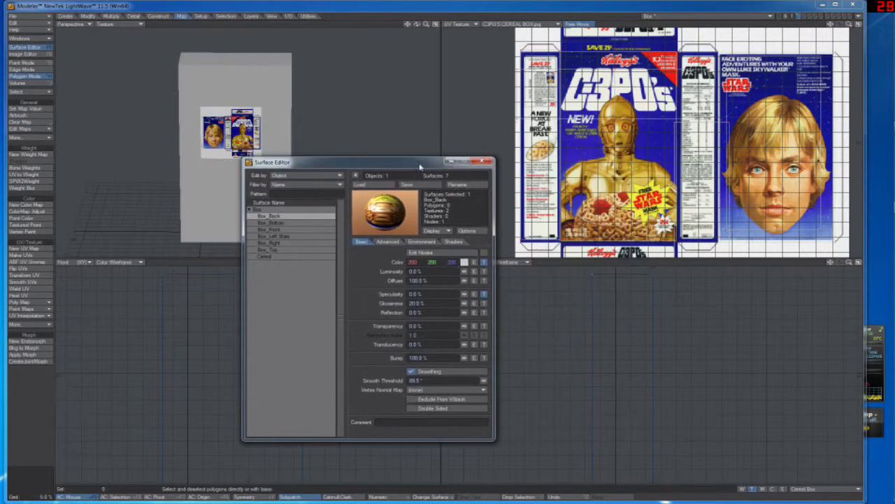
left_click(480, 162)
Set the UV view's background image to none and switch that viewport to the Top view
mouse_move(417, 25)
left_mouse_down()
mouse_move(402, 30)
mouse_move(469, 50)
mouse_move(423, 31)
left_mouse_up()
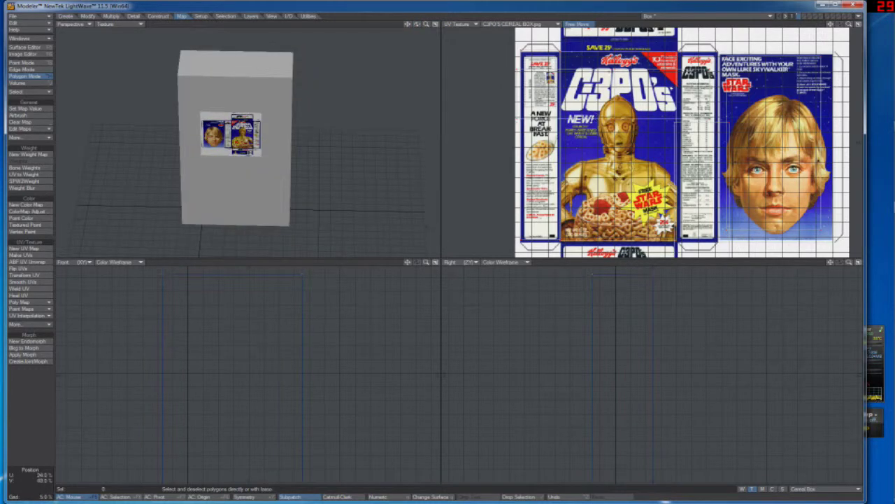
left_click(511, 24)
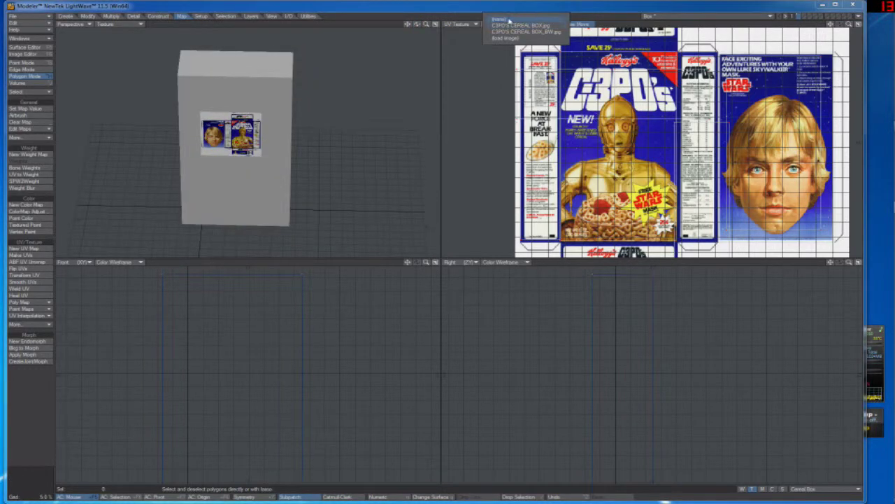
left_click(509, 20)
left_click(458, 24)
left_click(456, 12)
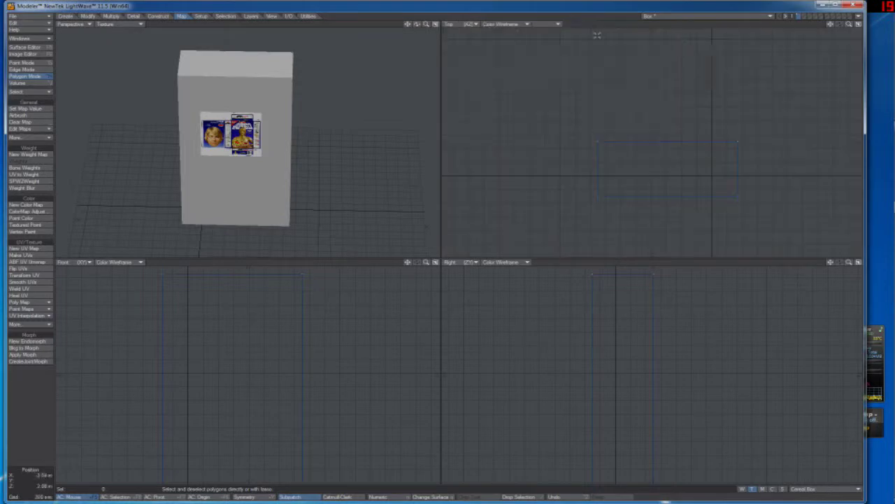
Fit the cereal box in all views and delete its geometry
key("a")
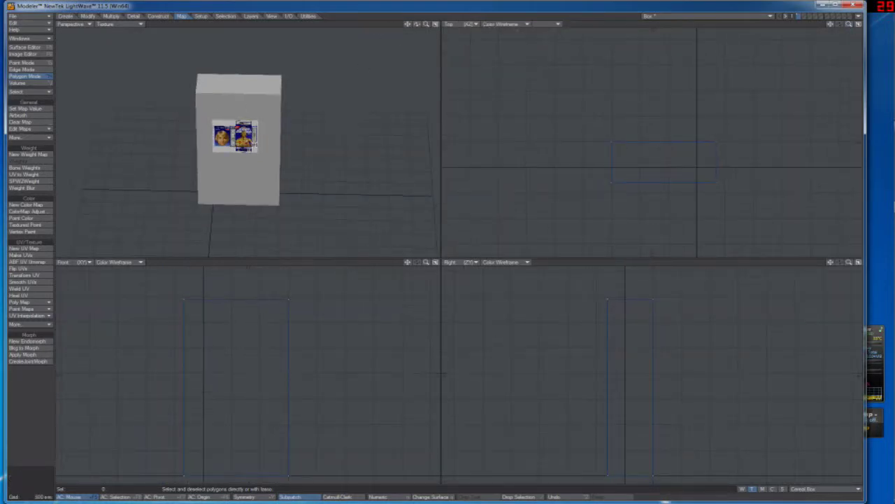
key("Delete")
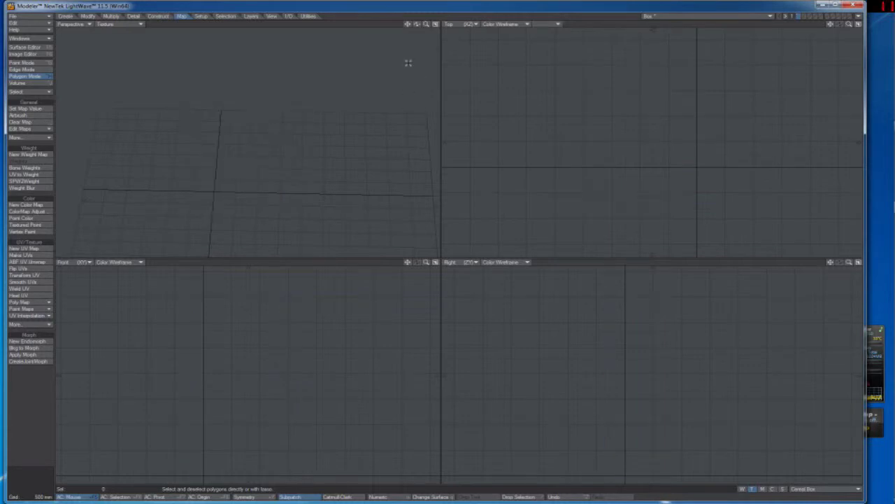
left_click_drag(416, 25, 404, 43)
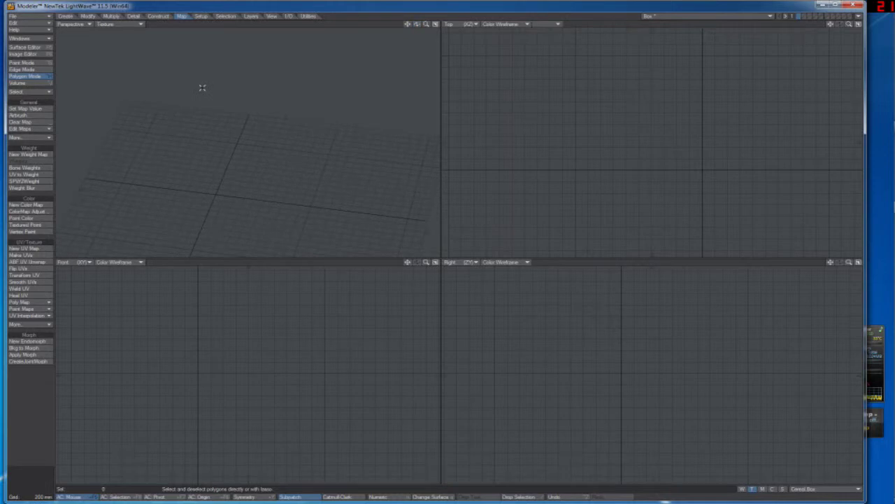
Review the Cereal surface's colour texture layers and the Box_Top surface settings in the Surface Editor
left_click(25, 47)
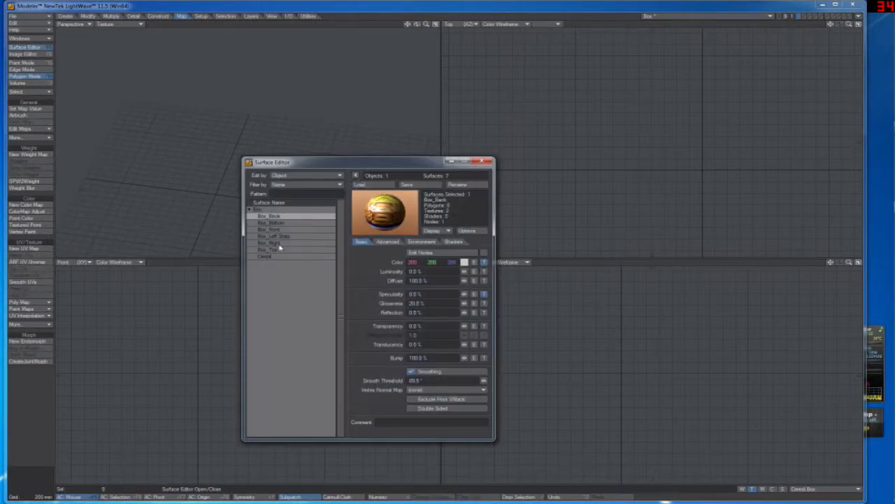
left_click(273, 256)
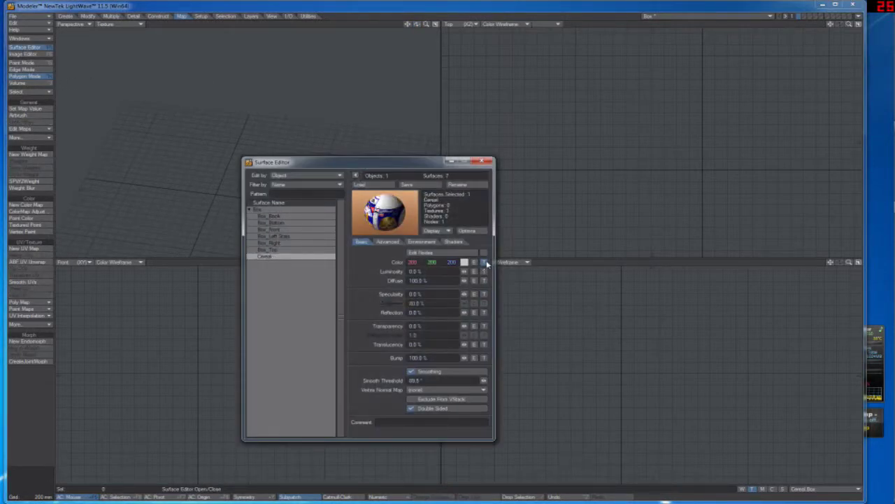
left_click(485, 263)
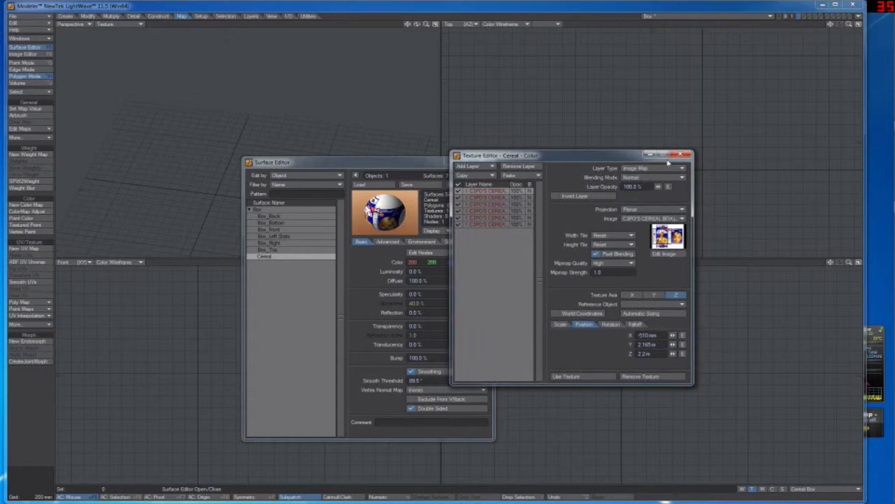
left_click(495, 199)
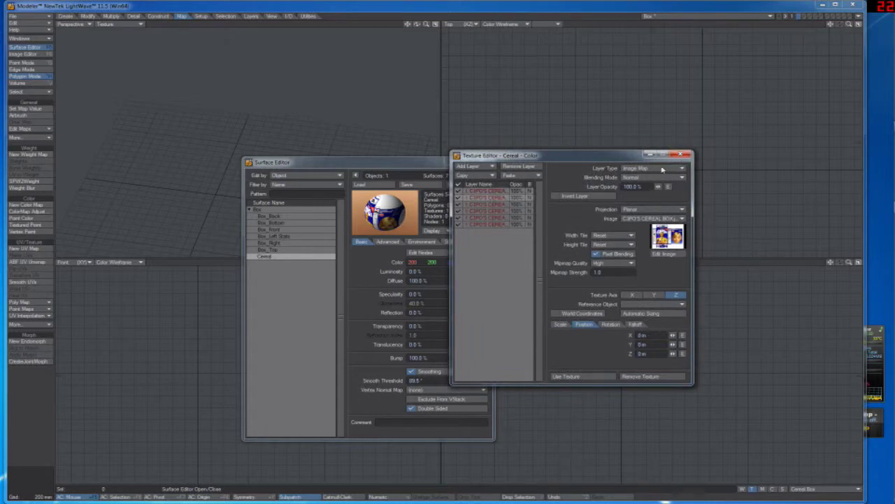
left_click(679, 155)
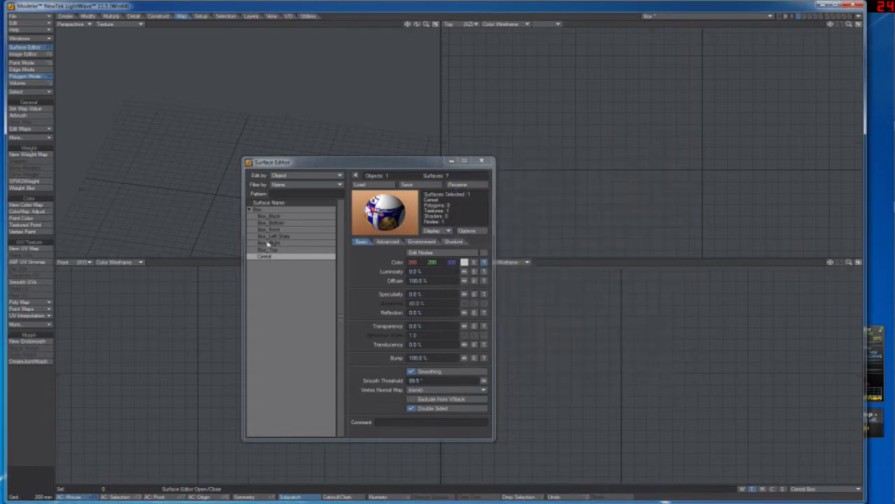
left_click(284, 249)
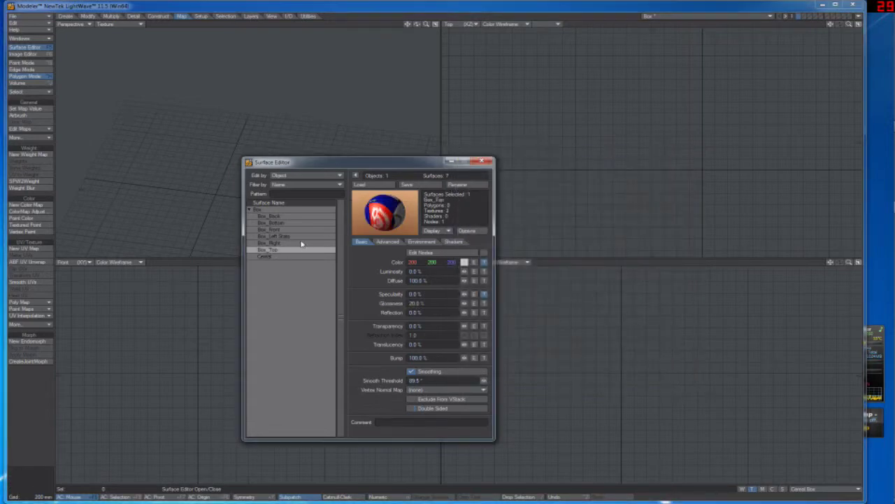
left_click(481, 162)
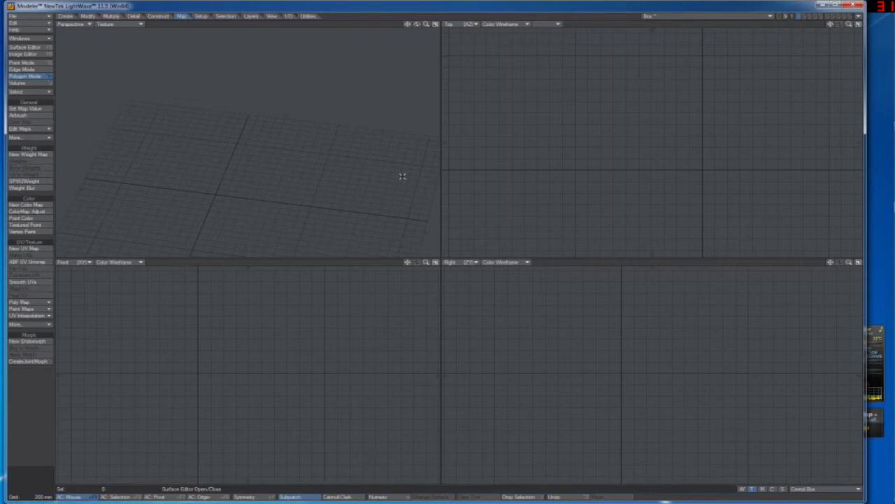